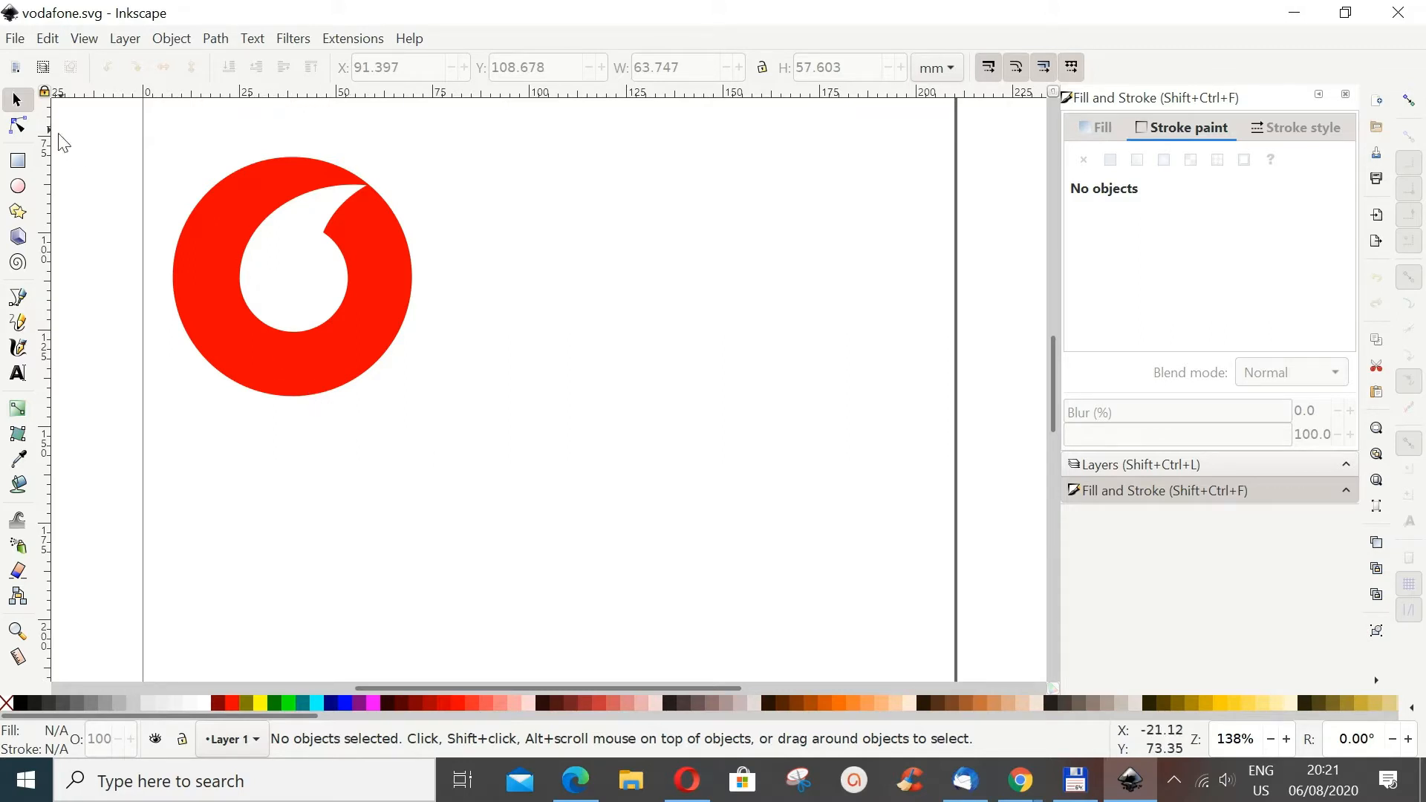
Step: Draw a circle about 69.5 mm across beside the logo, squash it to an ellipse about 60.3 mm high, and shift it away from the logo
left_click(18, 186)
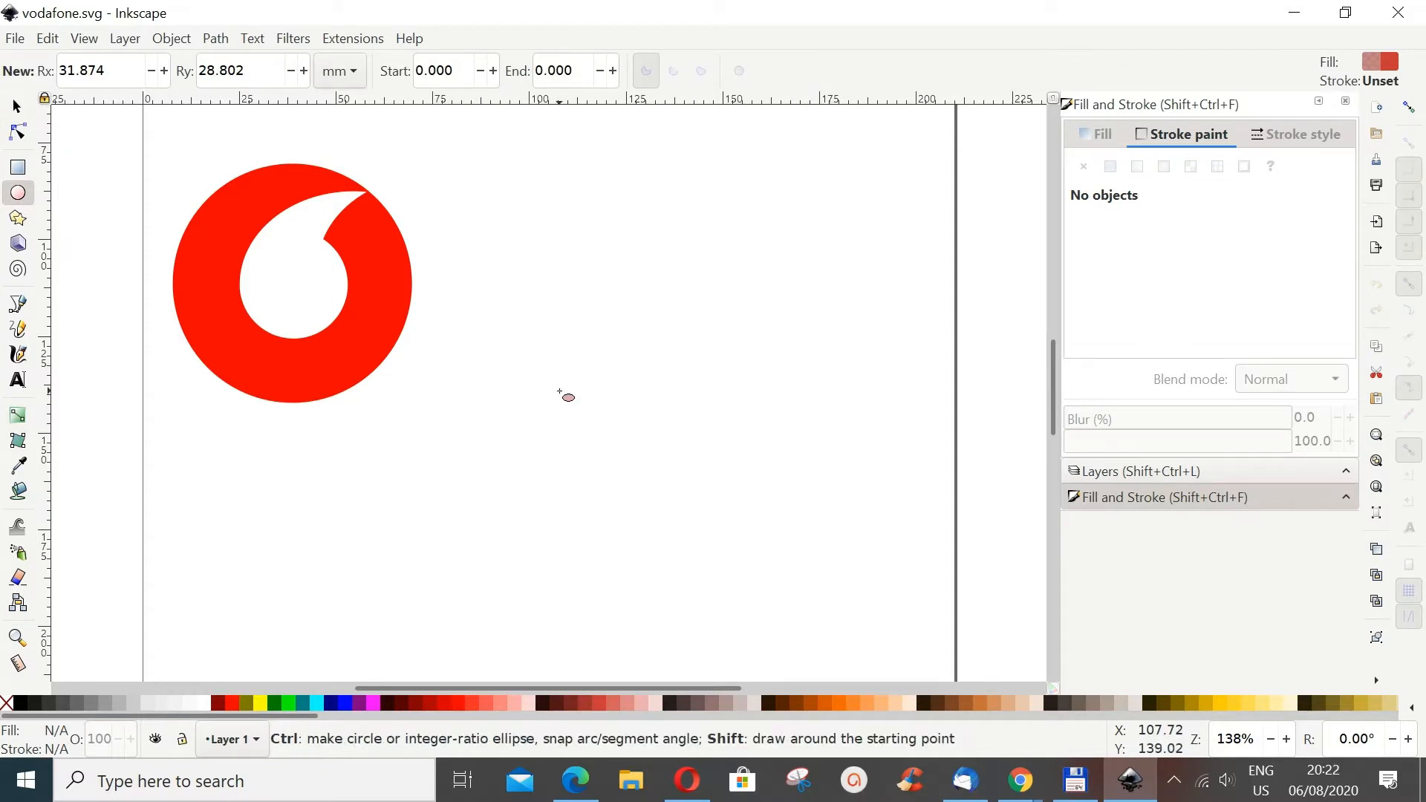
left_click_drag(564, 394, 697, 545)
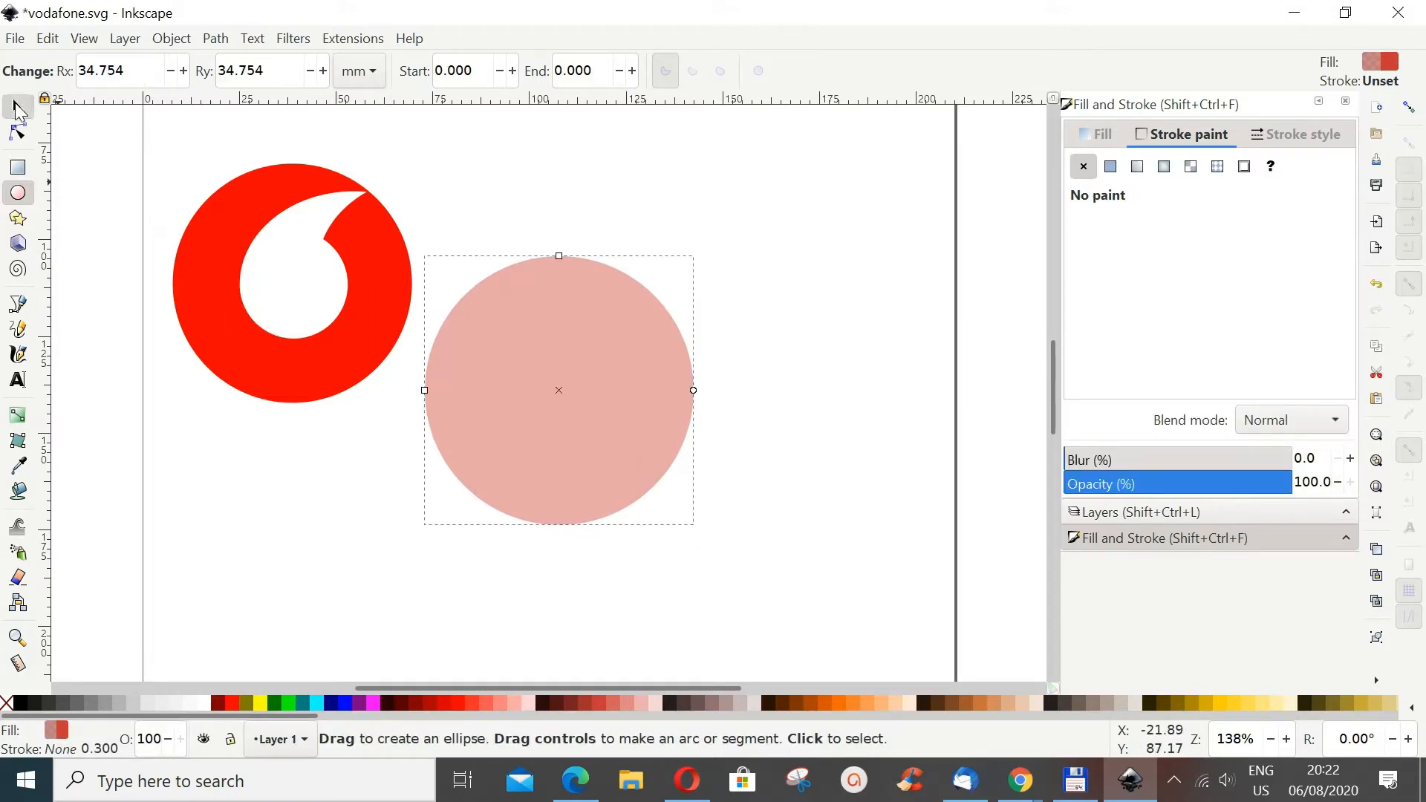
left_click(18, 110)
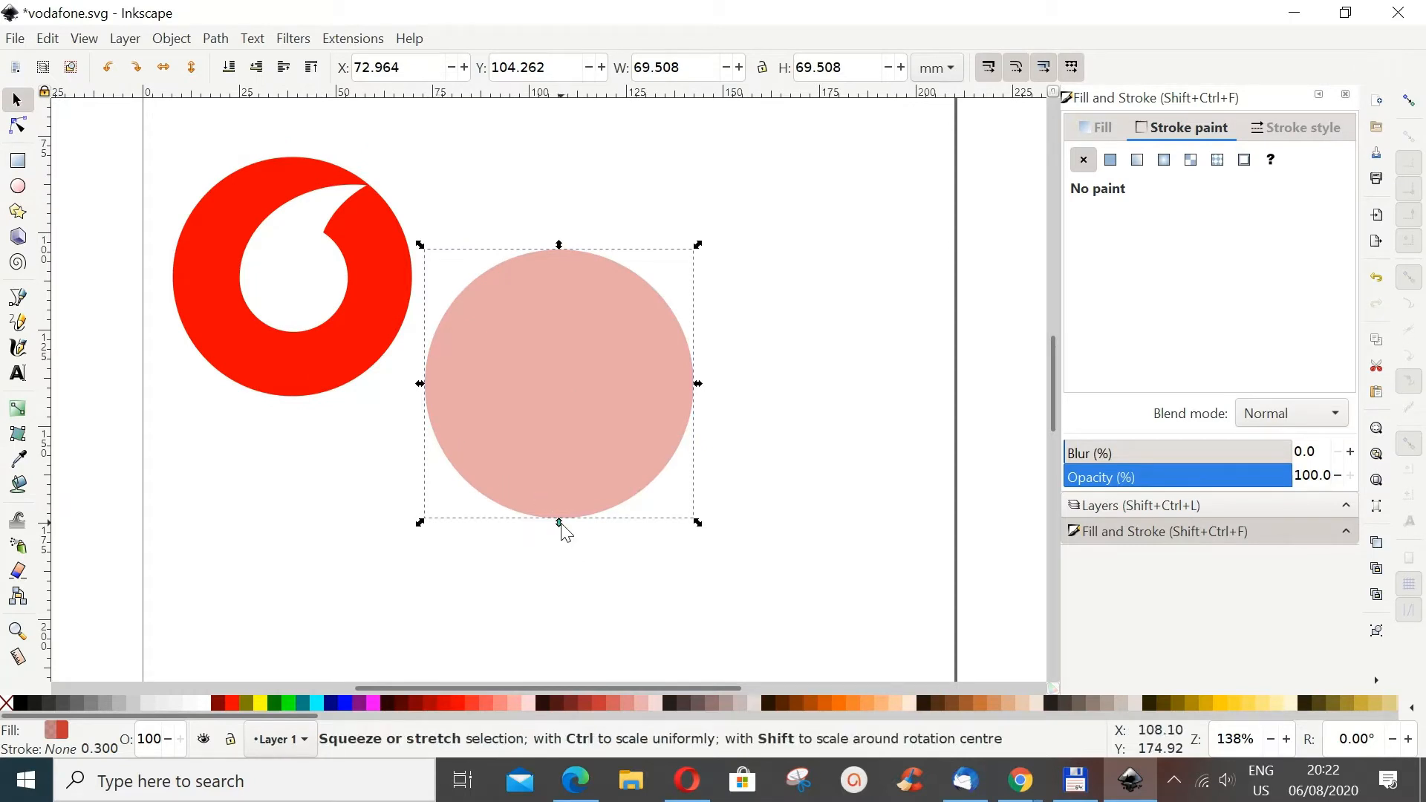
left_click_drag(559, 523, 564, 514)
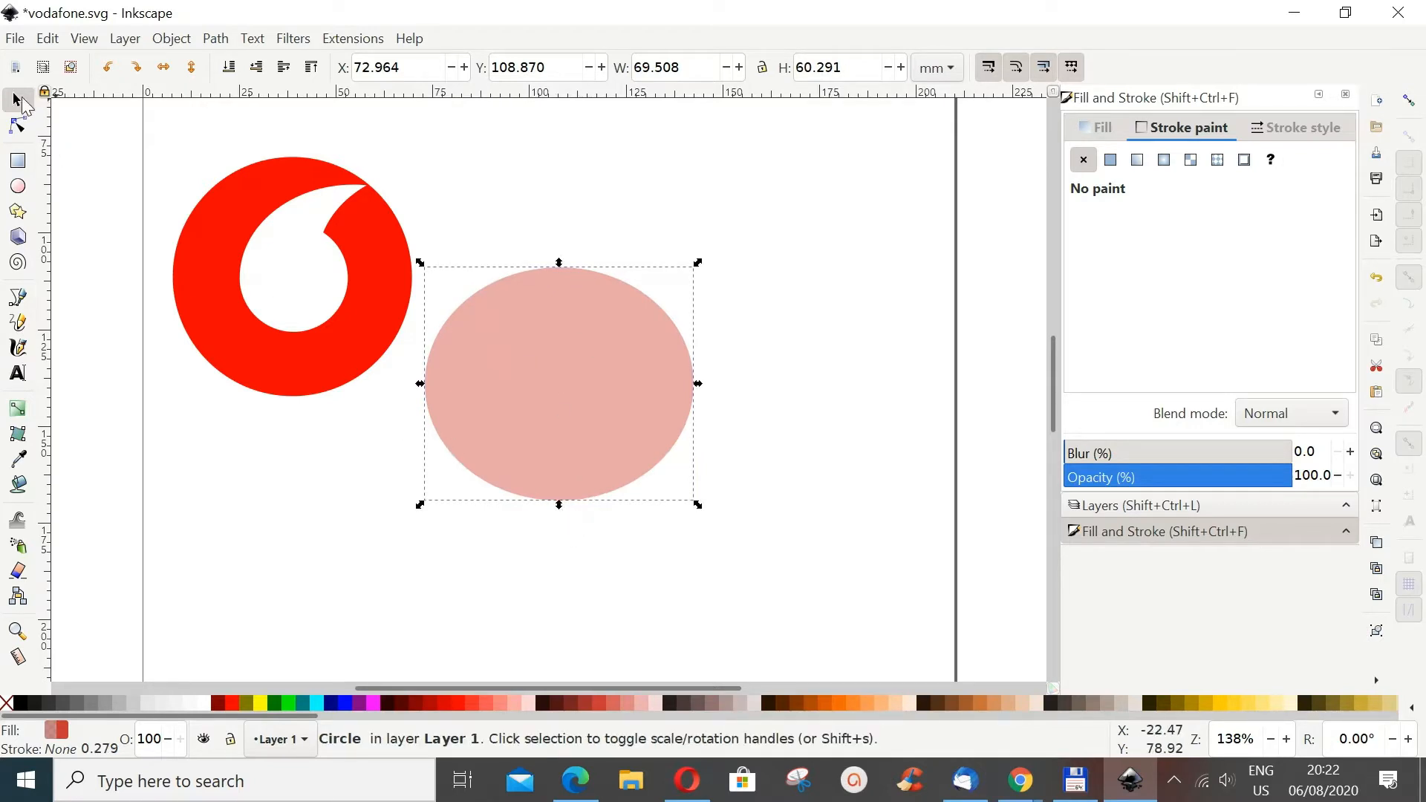
left_click_drag(555, 371, 618, 379)
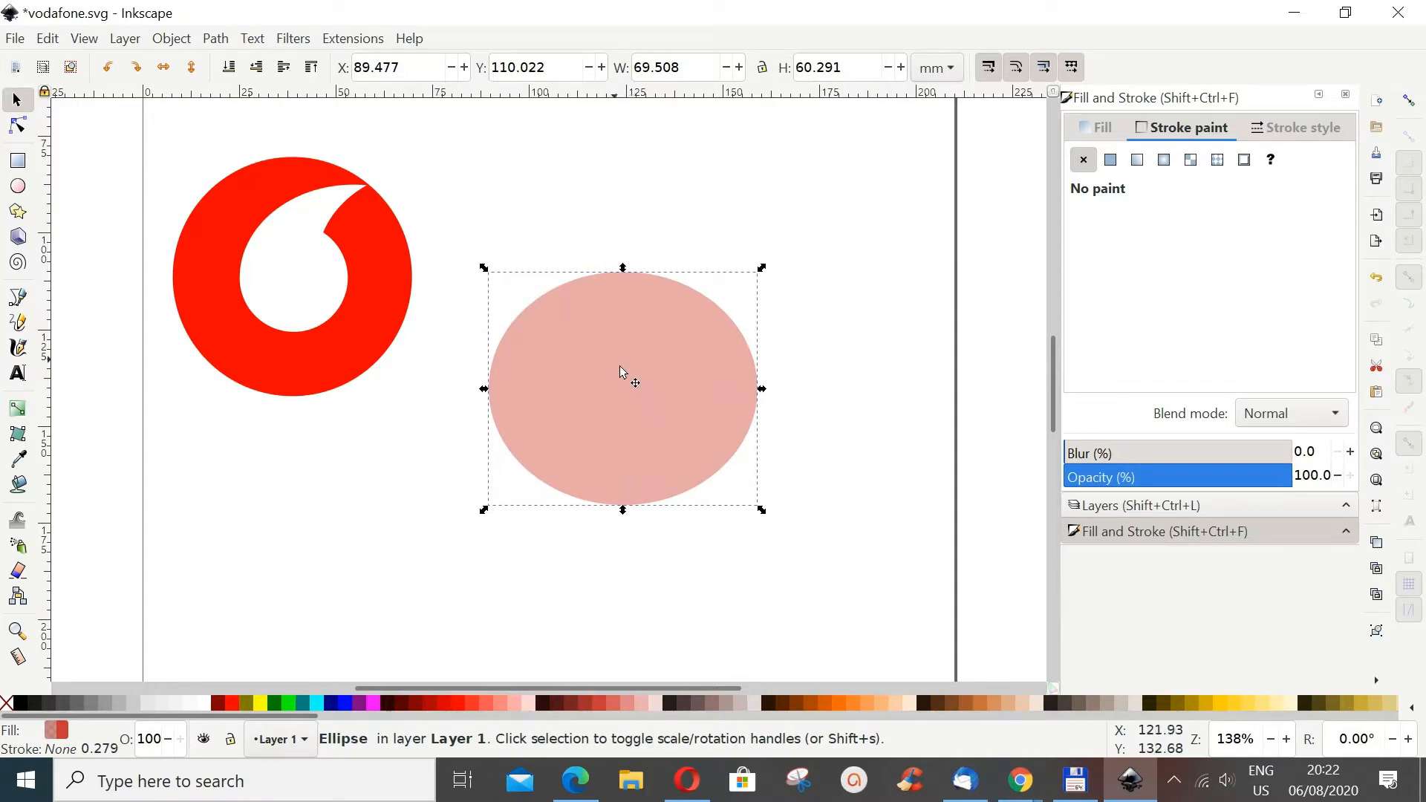
Step: Duplicate the ellipse and move the copy horizontally about 24 mm away from the logo so the two overlap
left_click(47, 38)
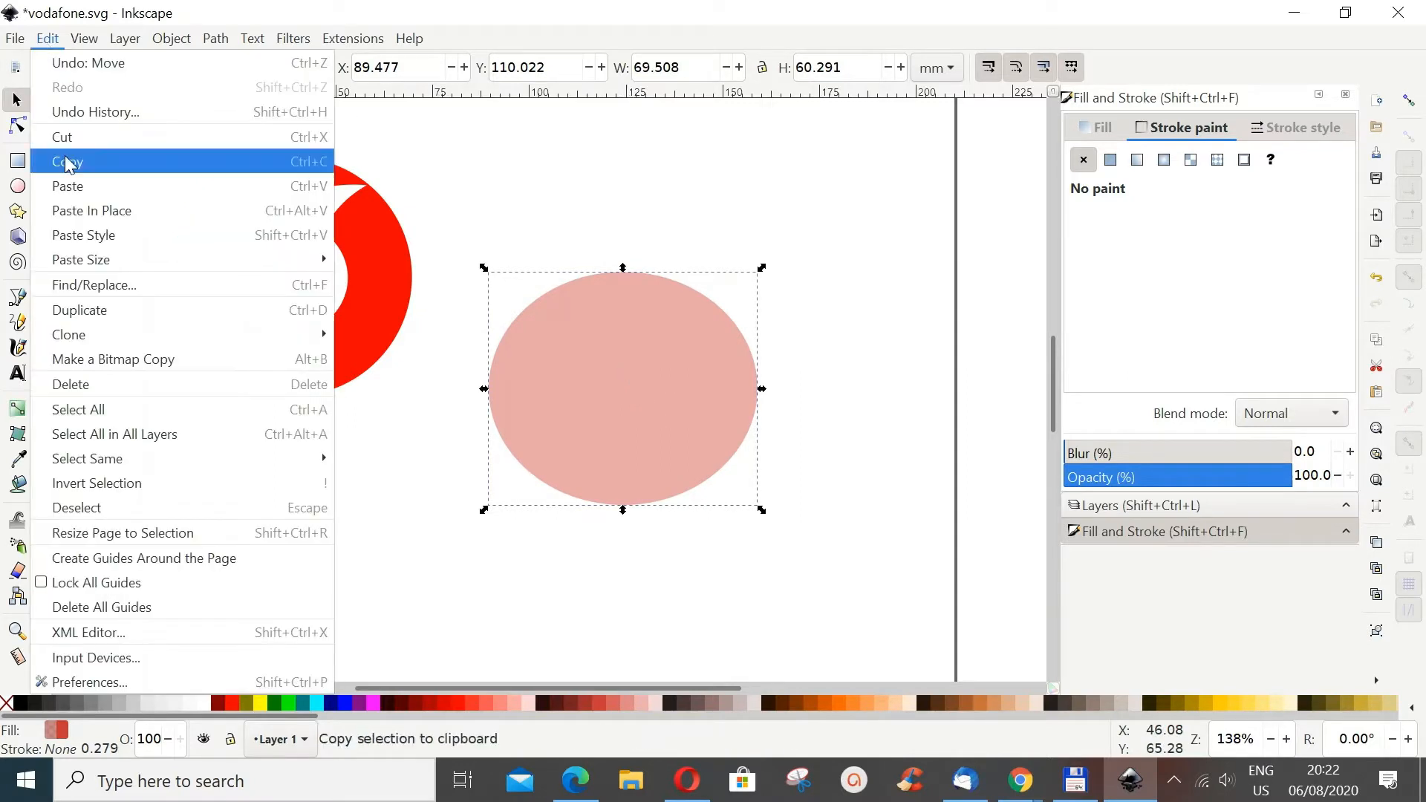
left_click(86, 312)
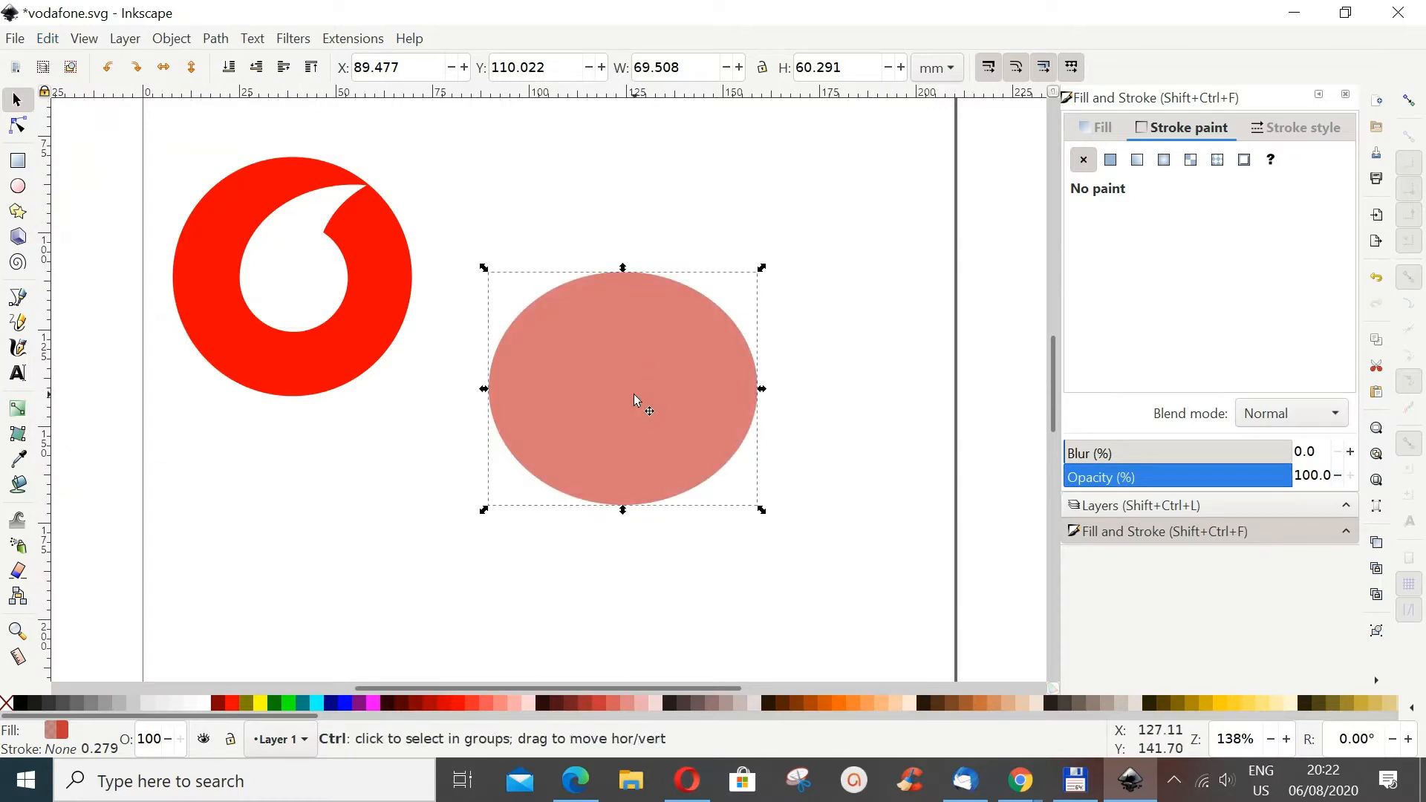
left_click_drag(647, 390, 728, 394)
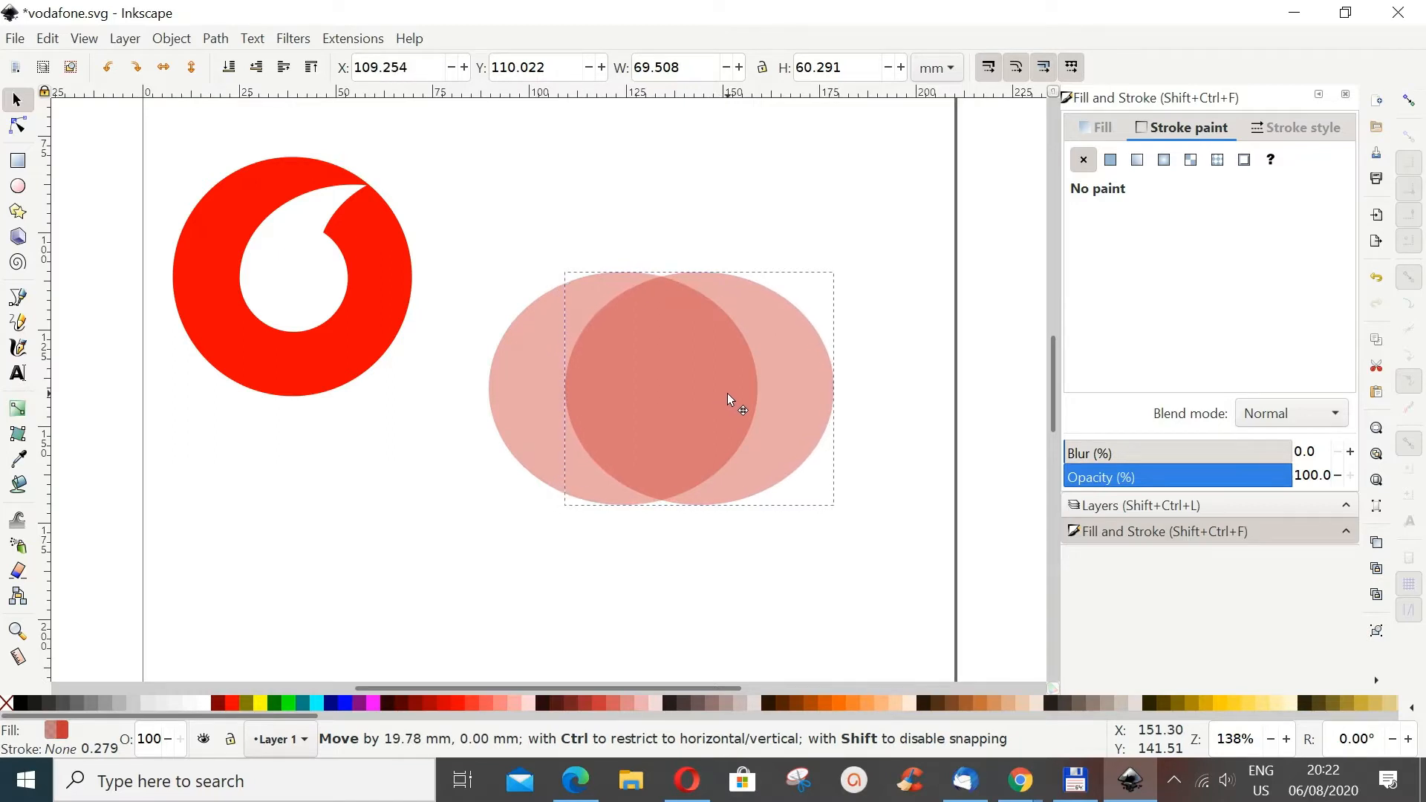
left_click_drag(728, 395, 736, 362)
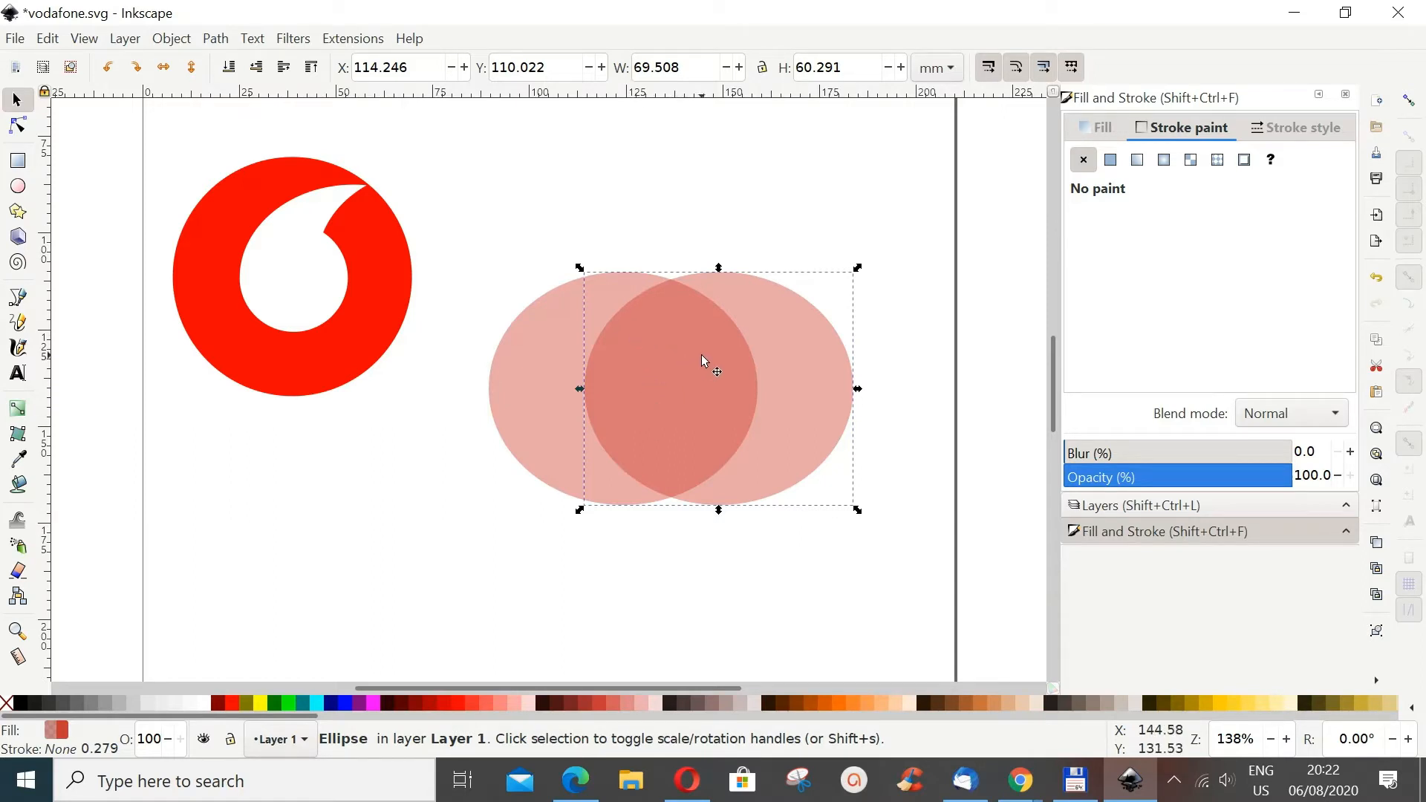
left_click_drag(699, 351, 694, 352)
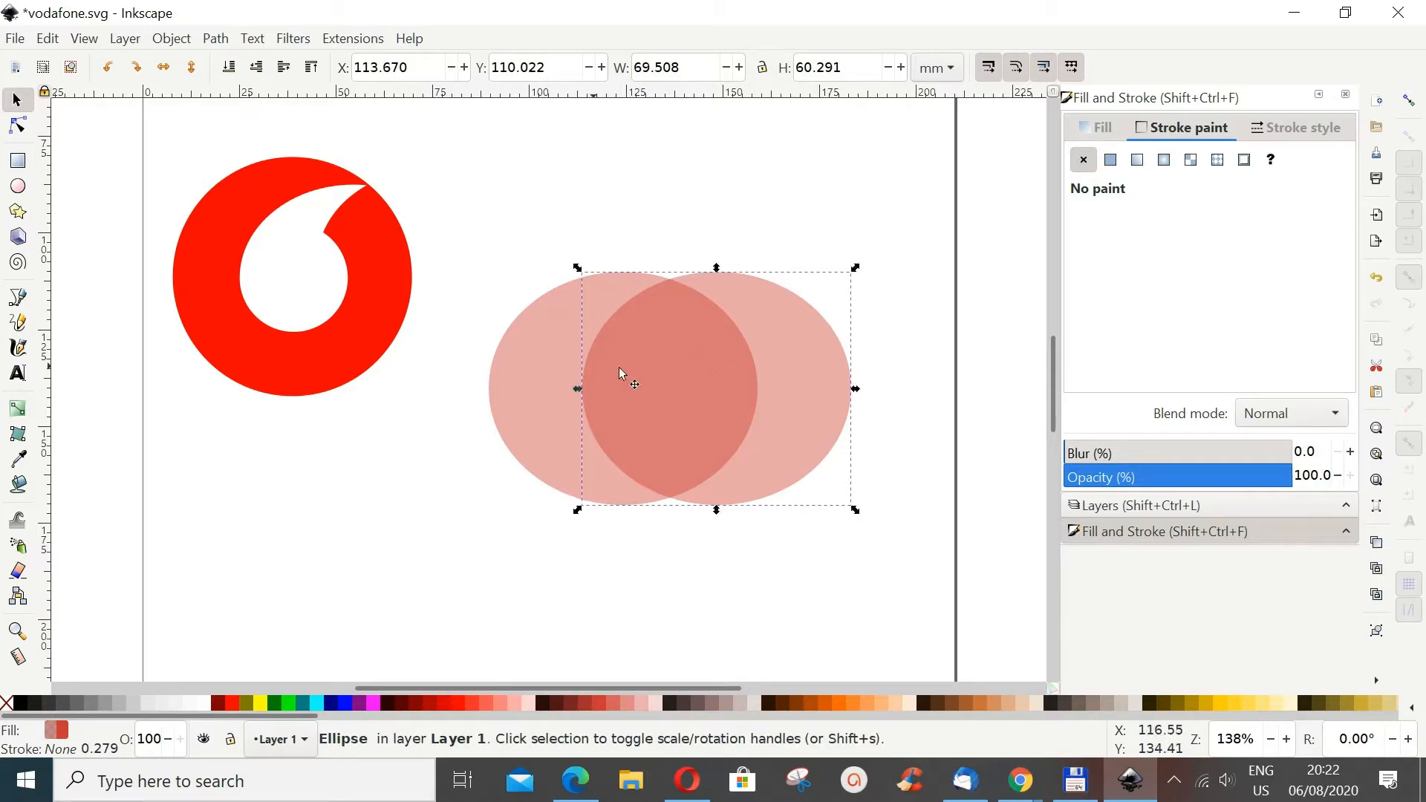
Step: Subtract the duplicate from the original ellipse with Difference and move the resulting crescent to about X 126.7, Y 90.6 mm
left_click(541, 366, "shift")
left_click(223, 41)
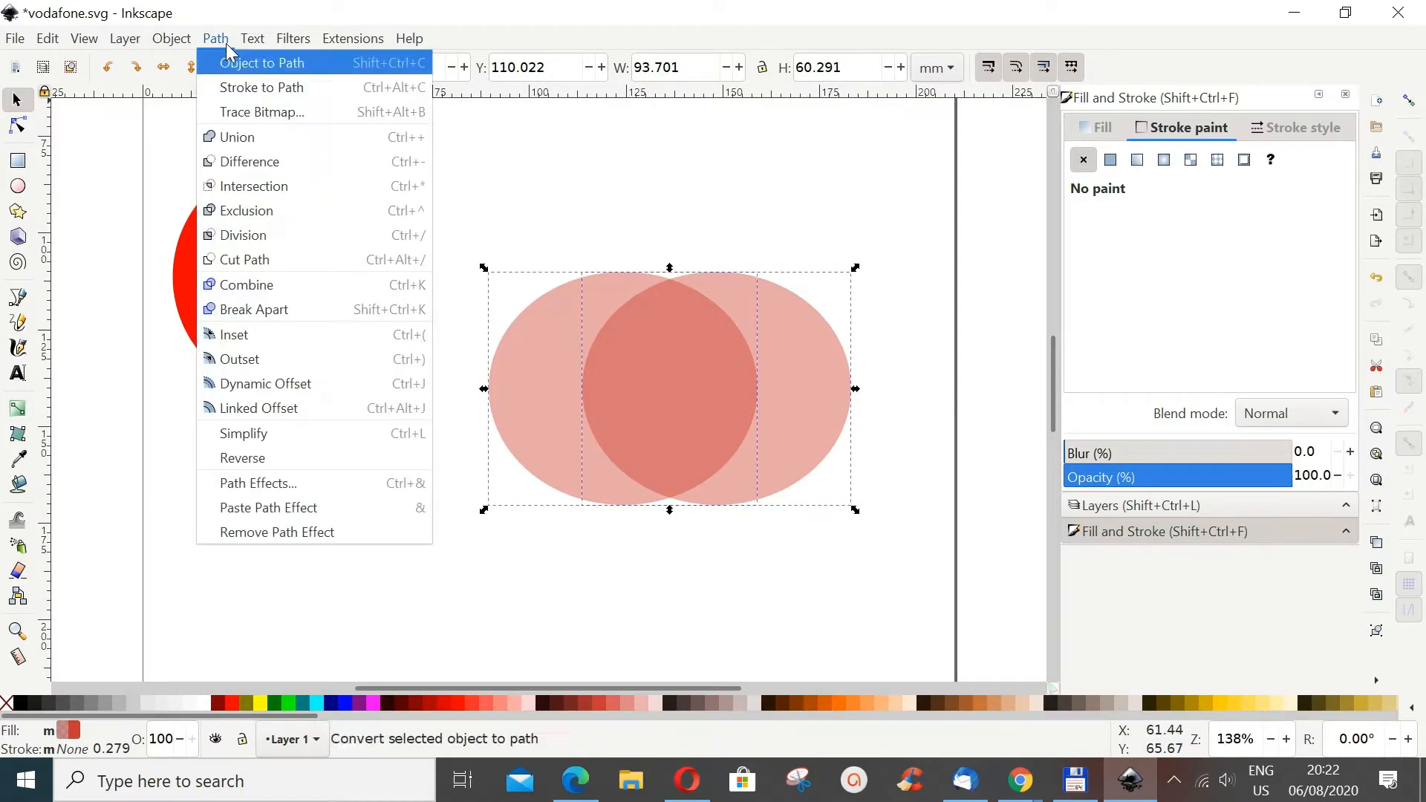
left_click(232, 162)
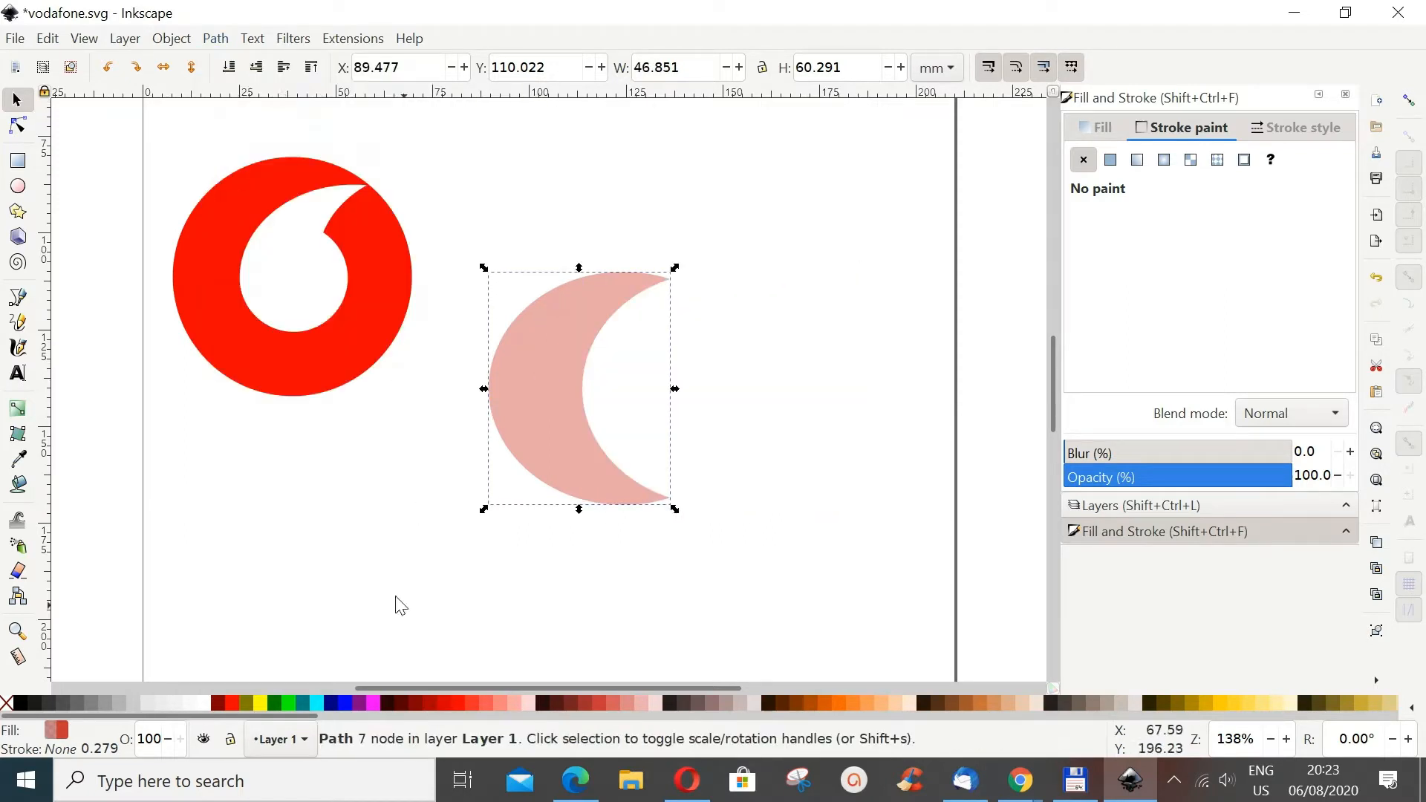
left_click_drag(566, 422, 712, 326)
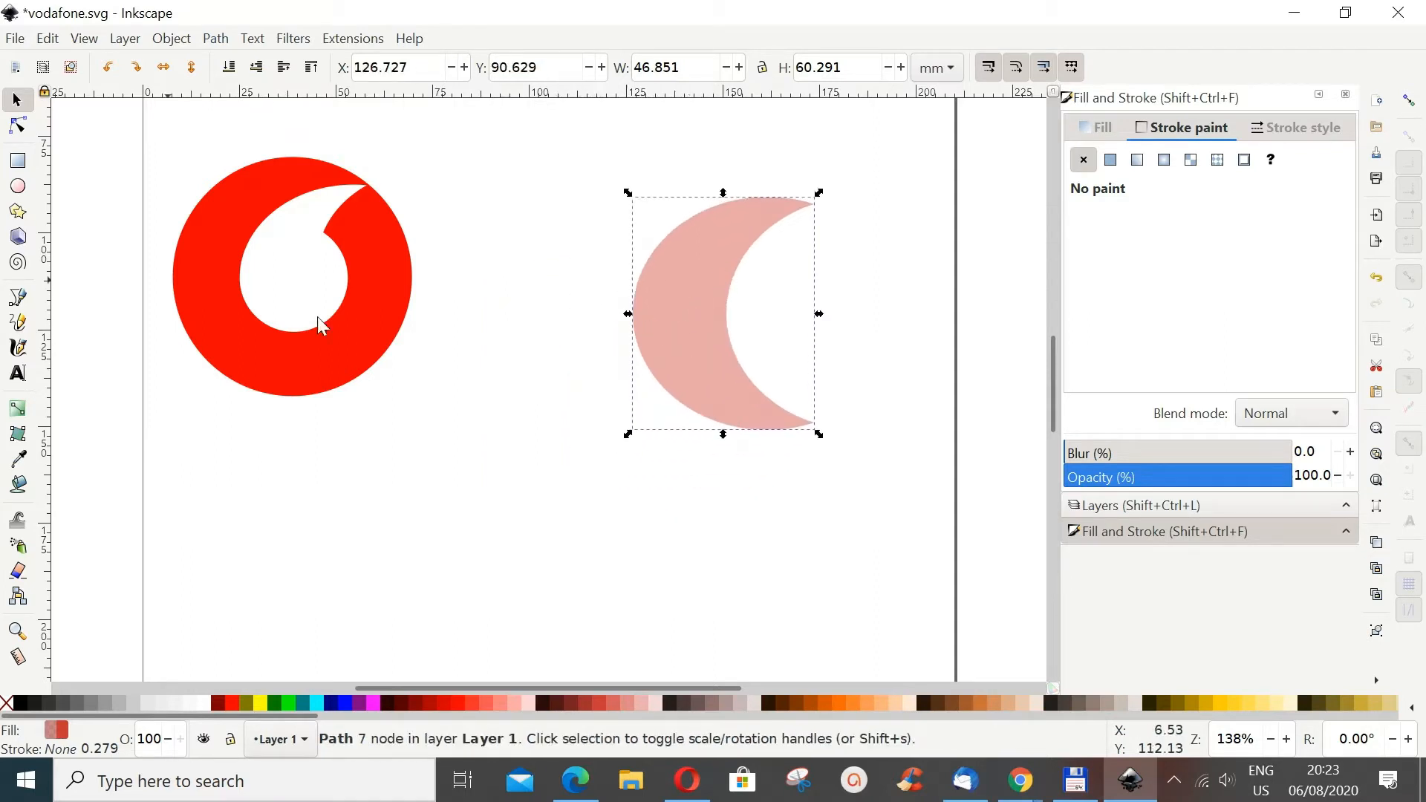
Step: Draw a circle about 26 mm across below the logo and fill it with golden yellow d4aa00
left_click(26, 187)
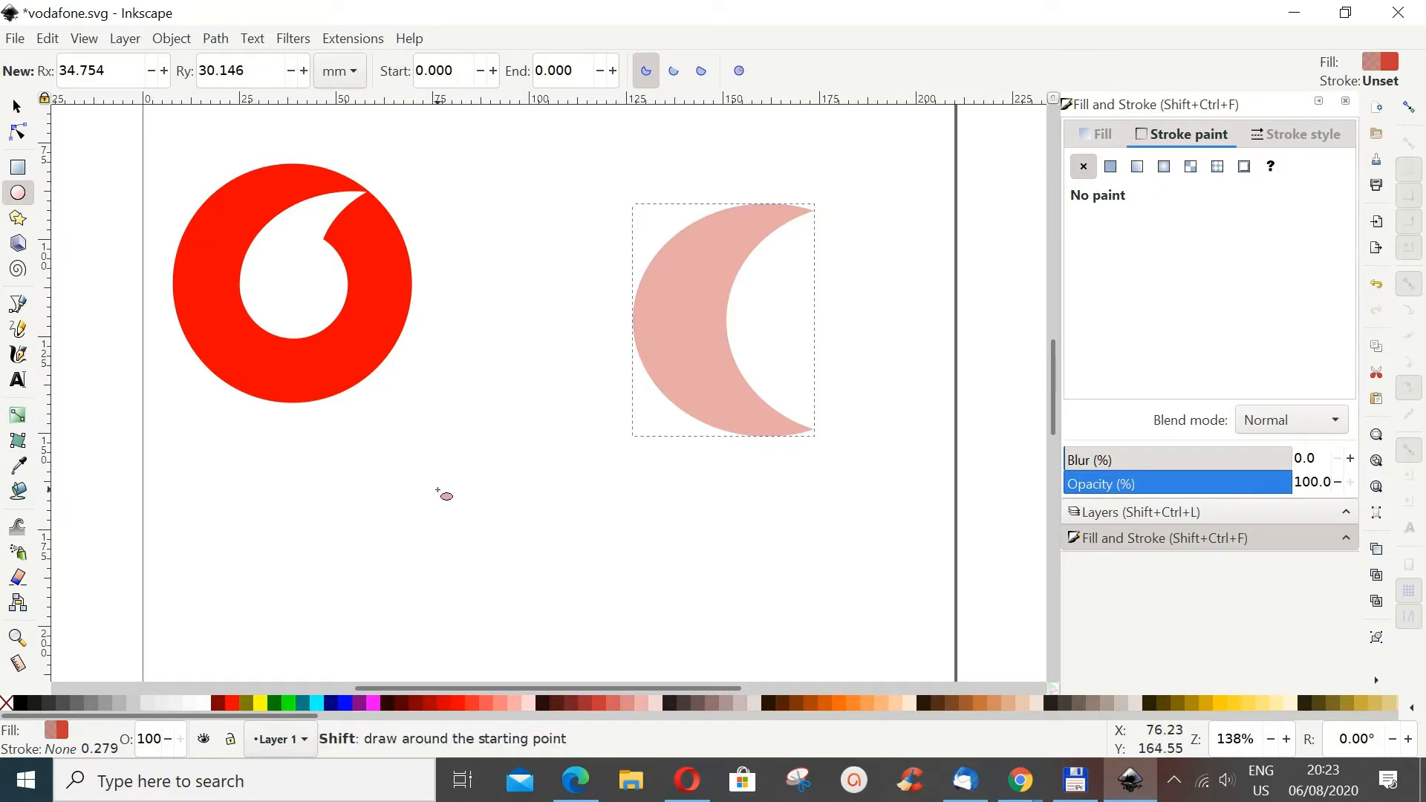
left_click_drag(439, 490, 493, 544)
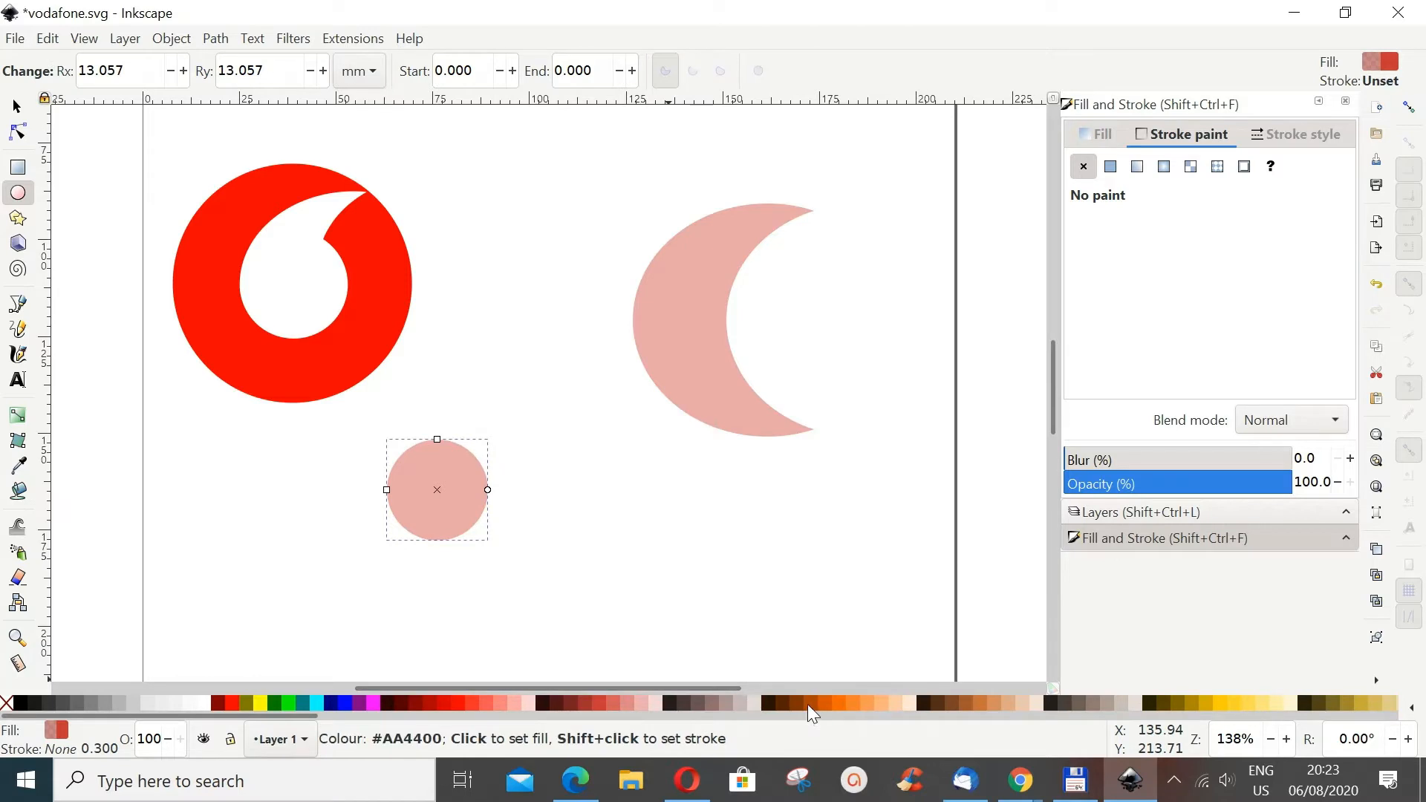
left_click(983, 704)
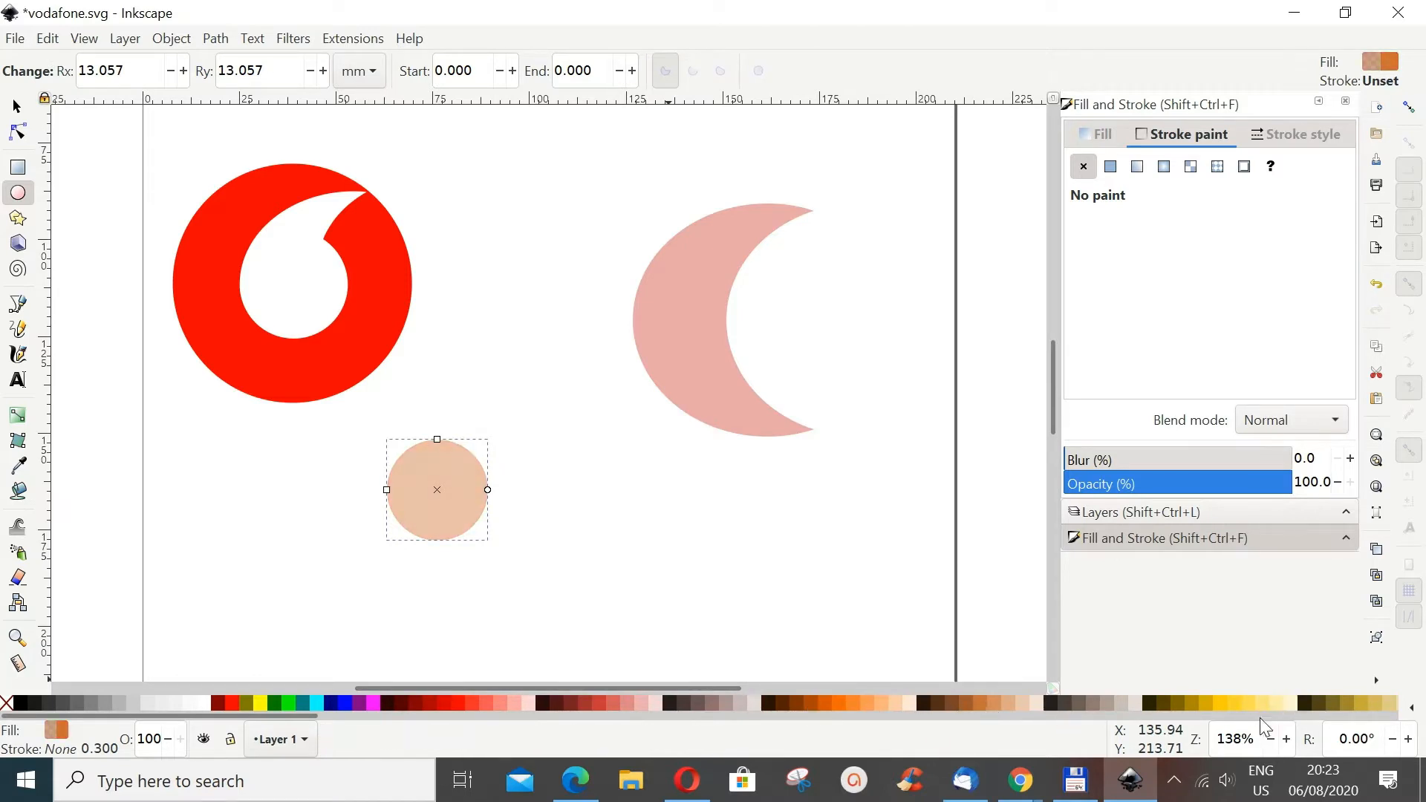
left_click(1201, 702)
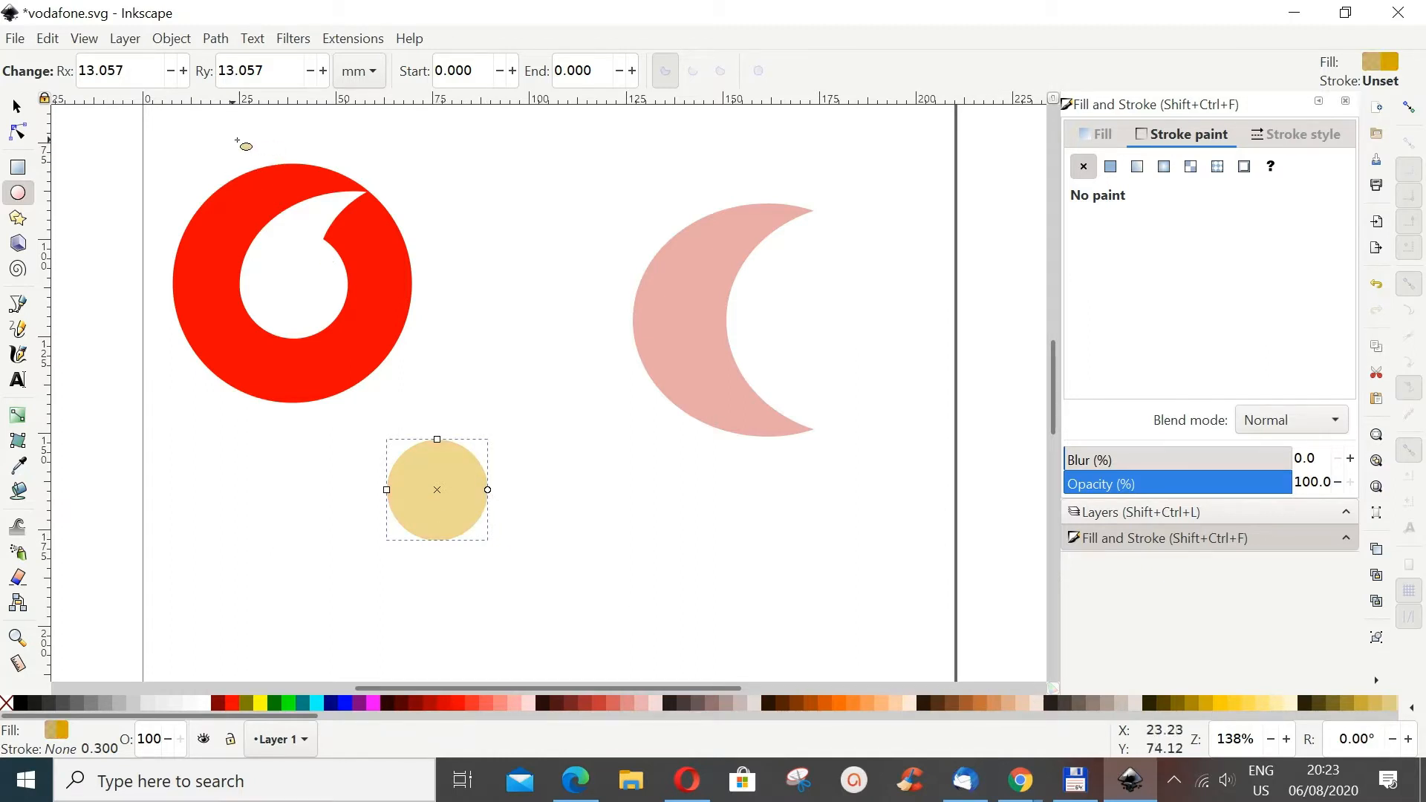
Step: Make the small golden circle fully opaque by setting its fill alpha to 100
left_click(174, 38)
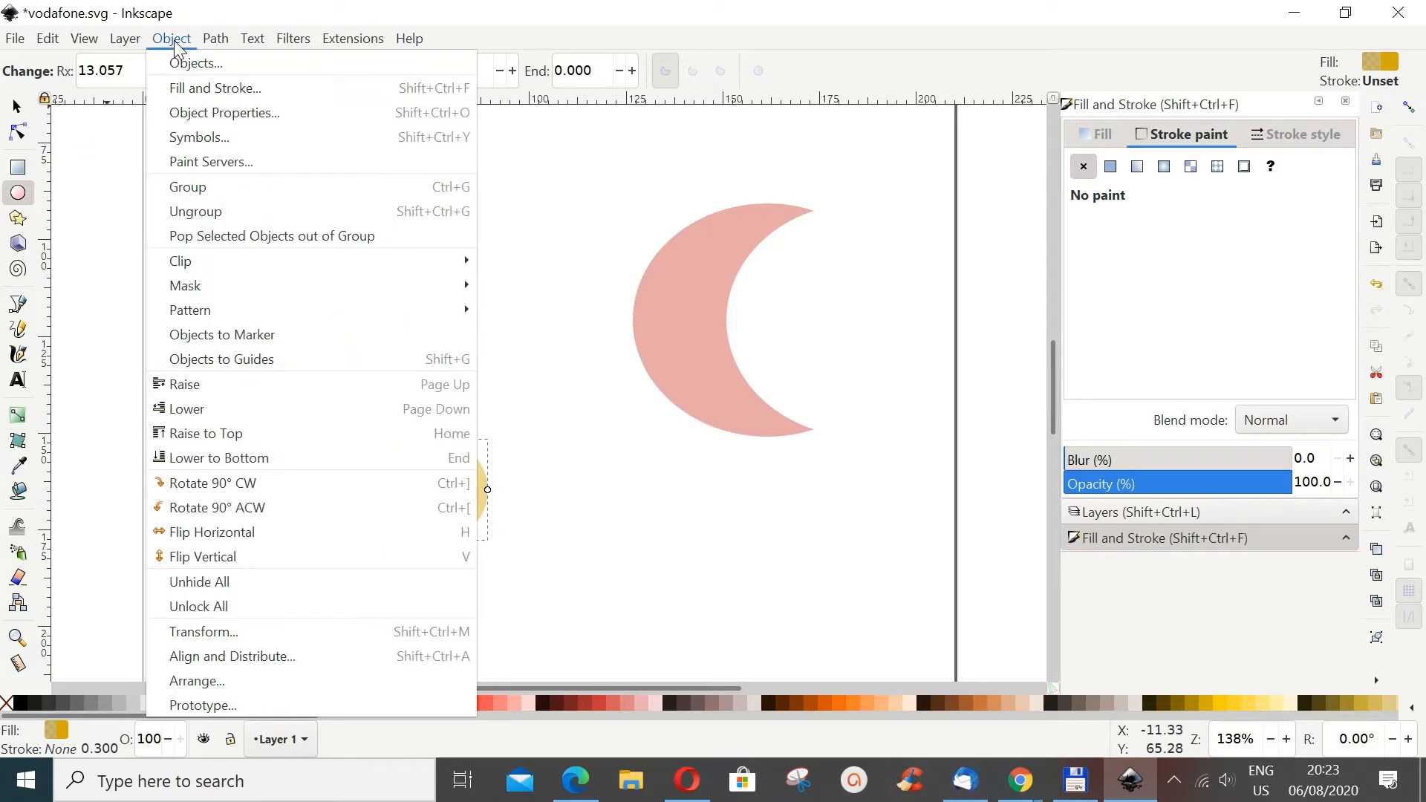
left_click(195, 87)
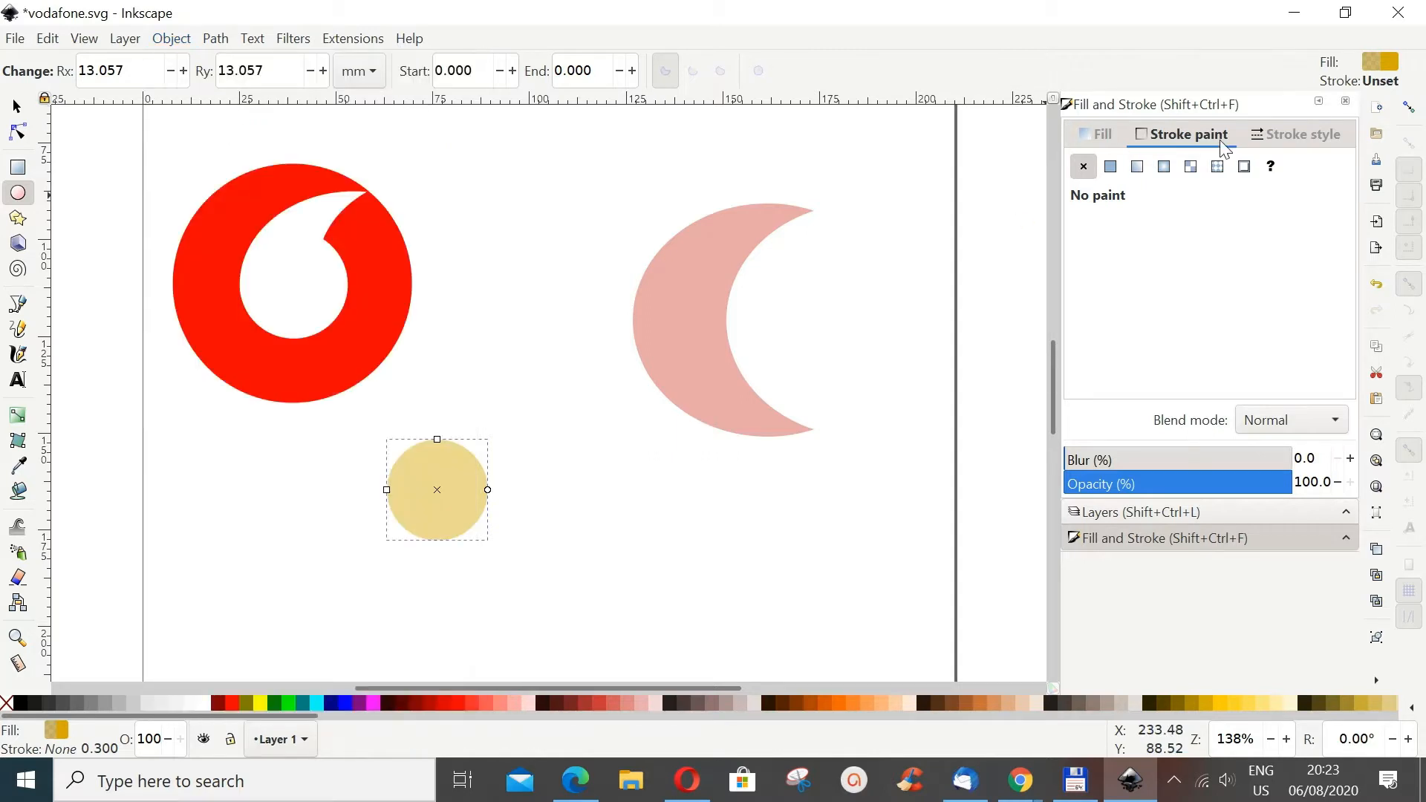
left_click(1107, 138)
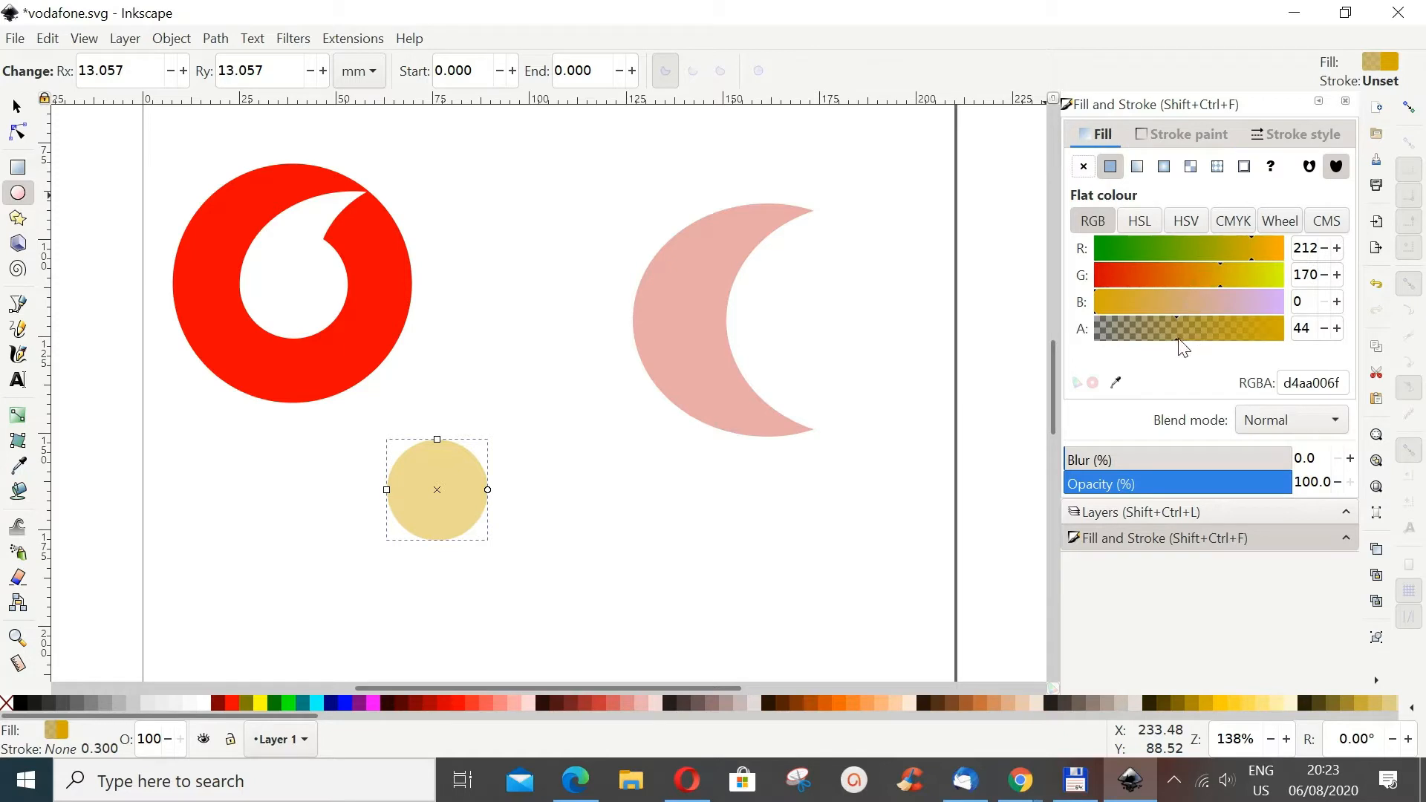
left_click_drag(1178, 340, 1287, 346)
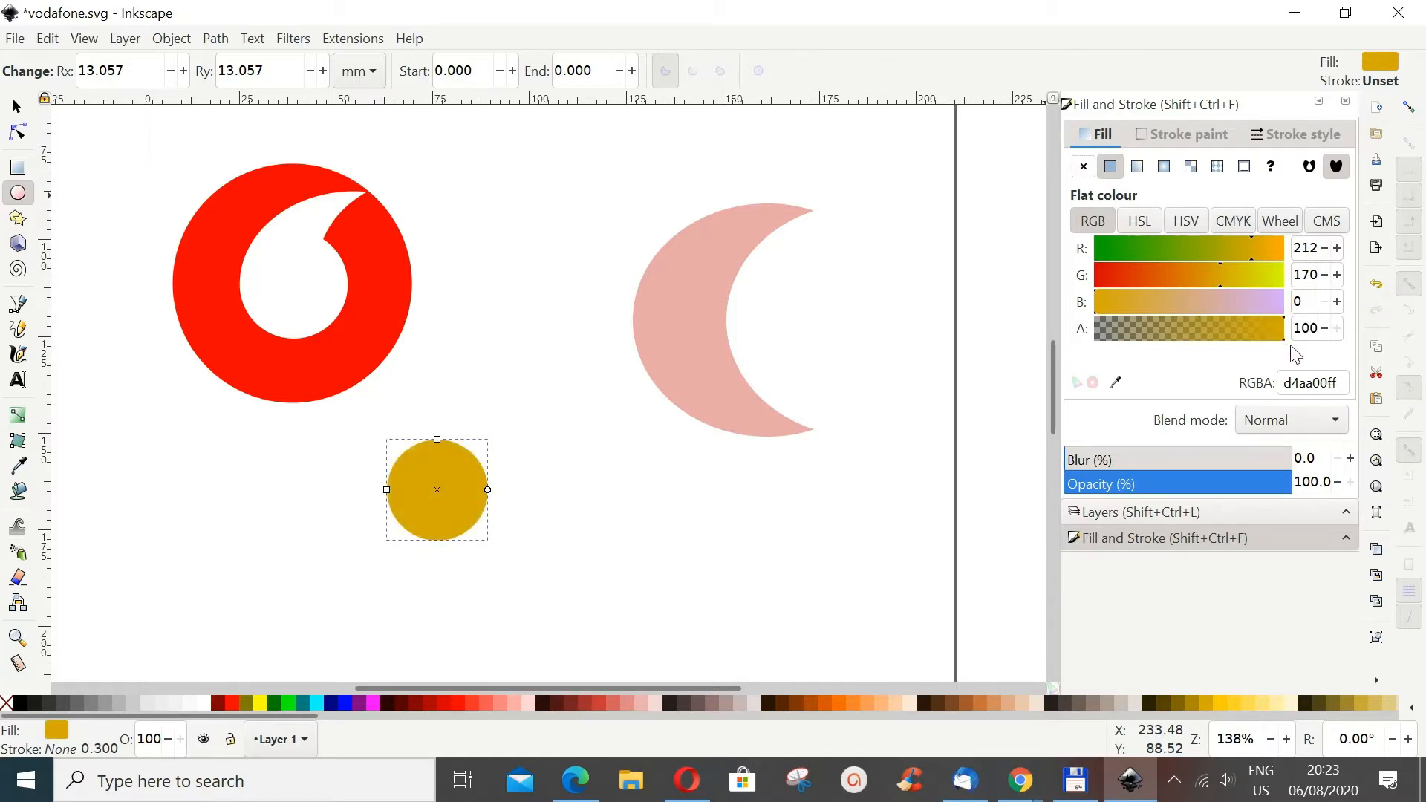
mouse_move(1290, 346)
left_mouse_down()
mouse_move(1186, 342)
mouse_move(1316, 357)
left_mouse_up()
Step: Set the crescent's fill alpha to 53
left_click(727, 324)
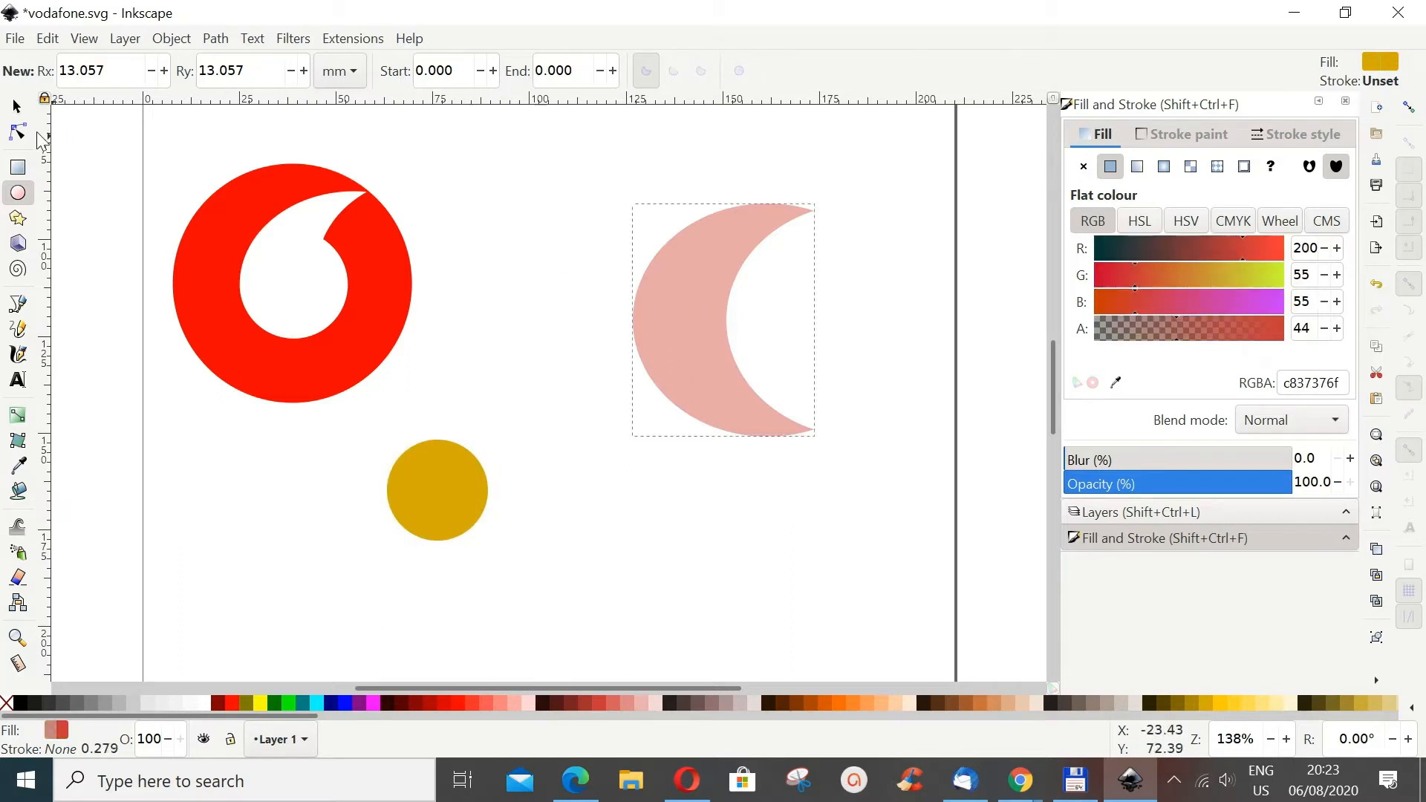
left_click(17, 107)
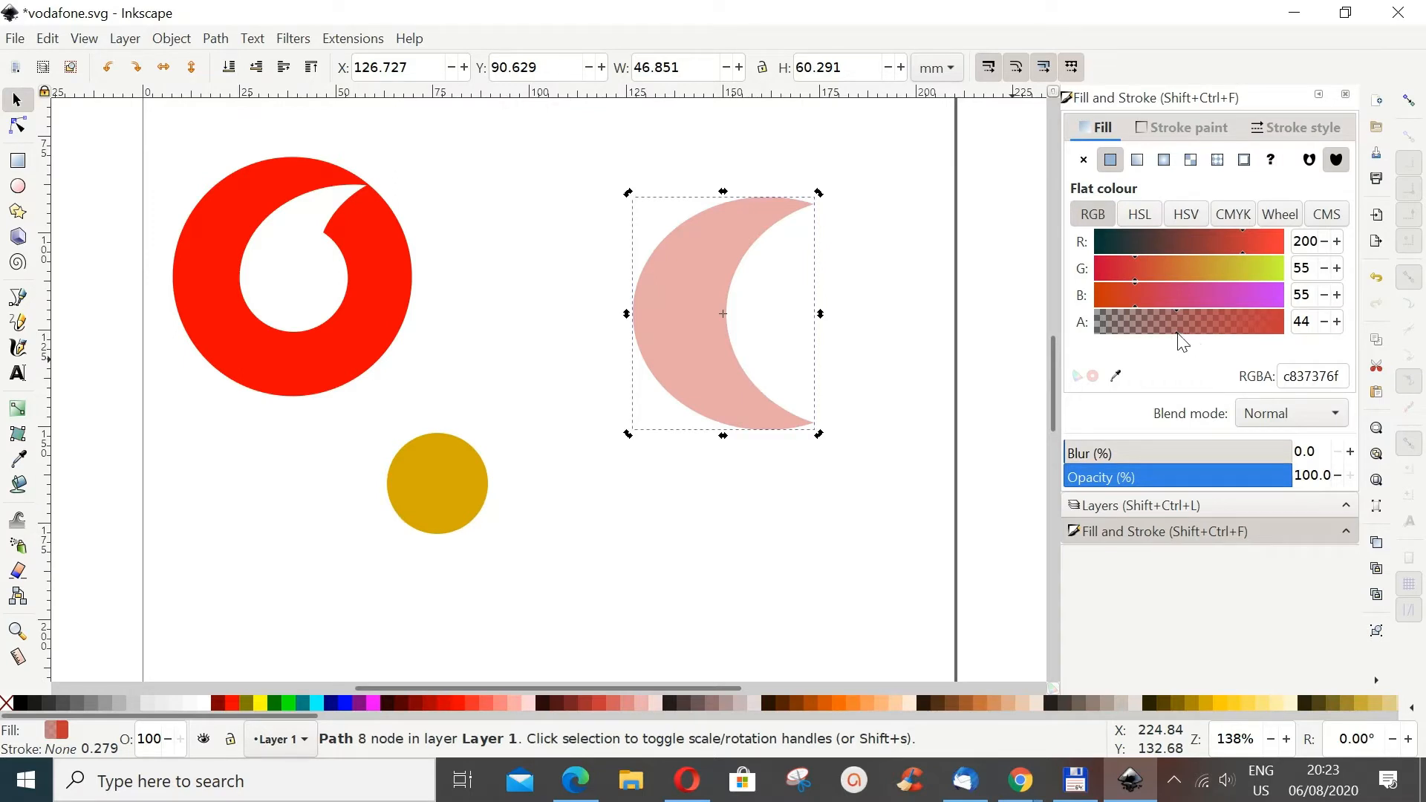
left_click_drag(1175, 333, 1203, 336)
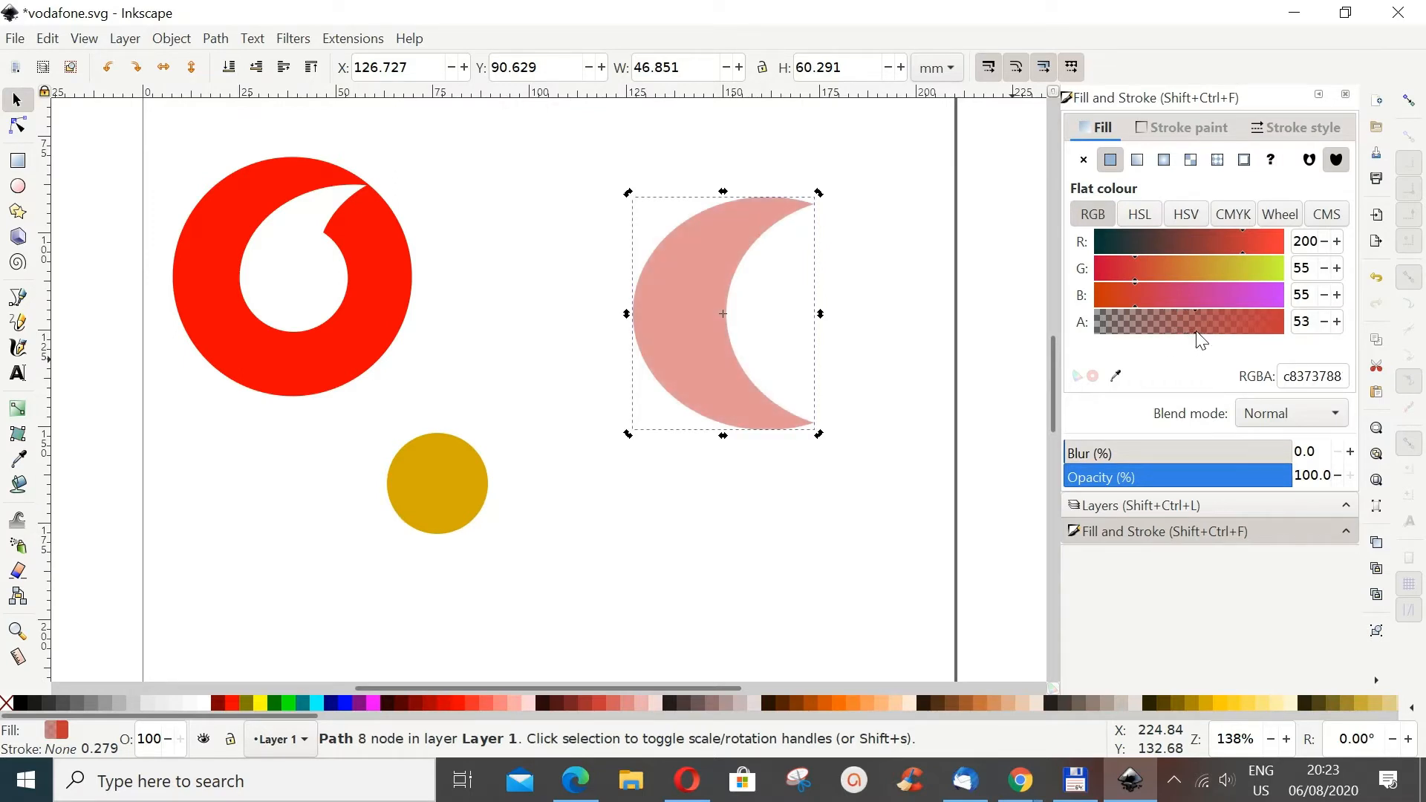
Step: Move the golden circle onto the upper part of the crescent, at about X 131.3, Y 97.3 mm
left_click(441, 502)
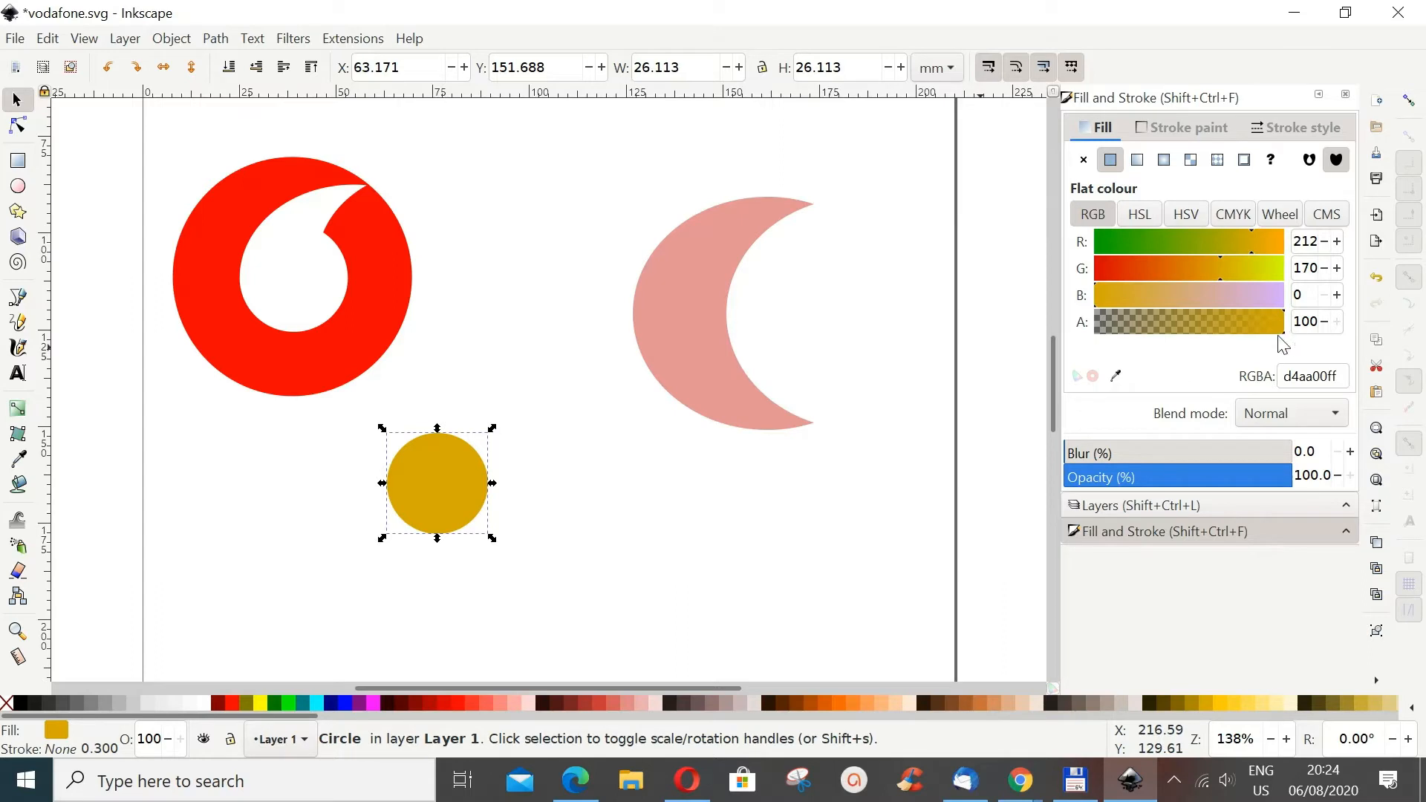
left_click_drag(437, 498, 694, 291)
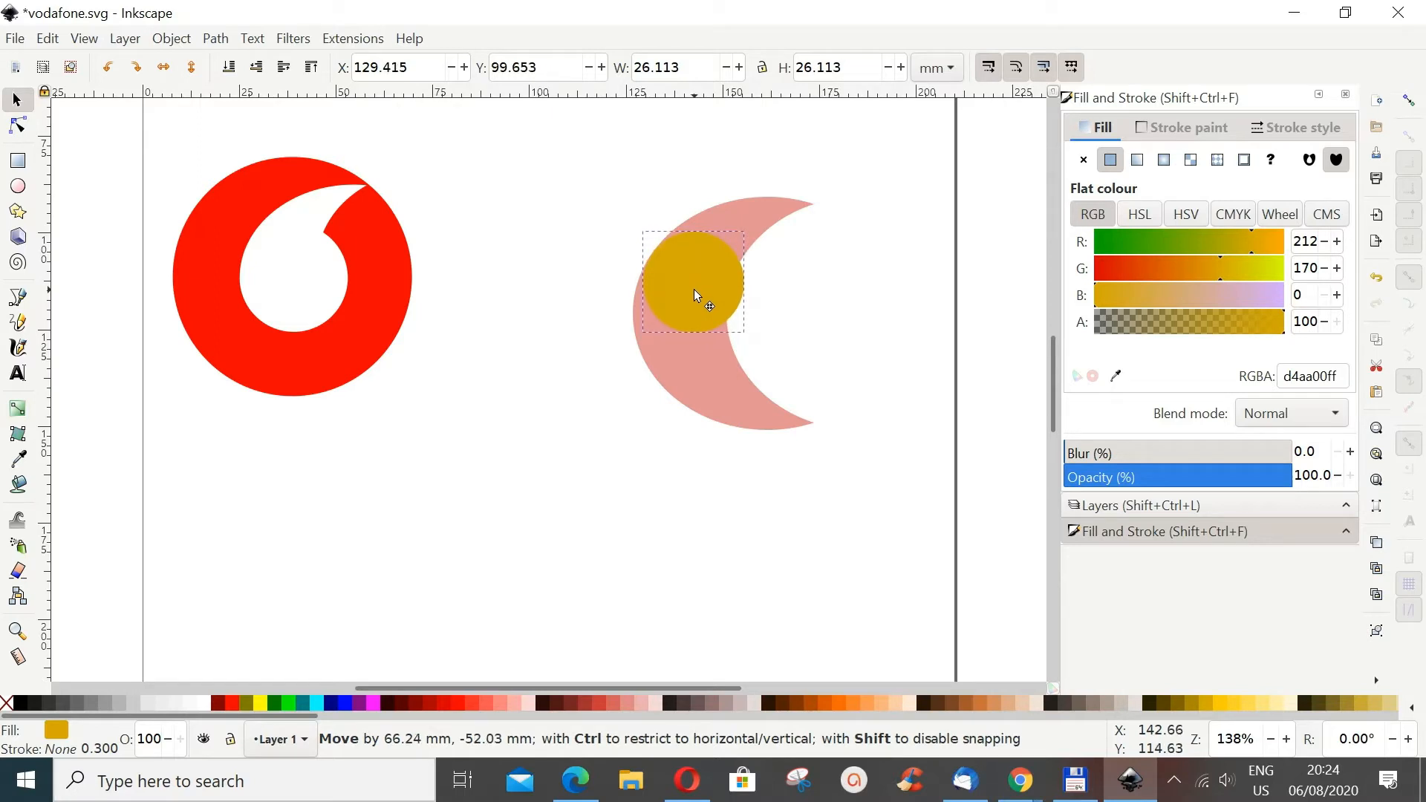
left_click_drag(694, 289, 701, 281)
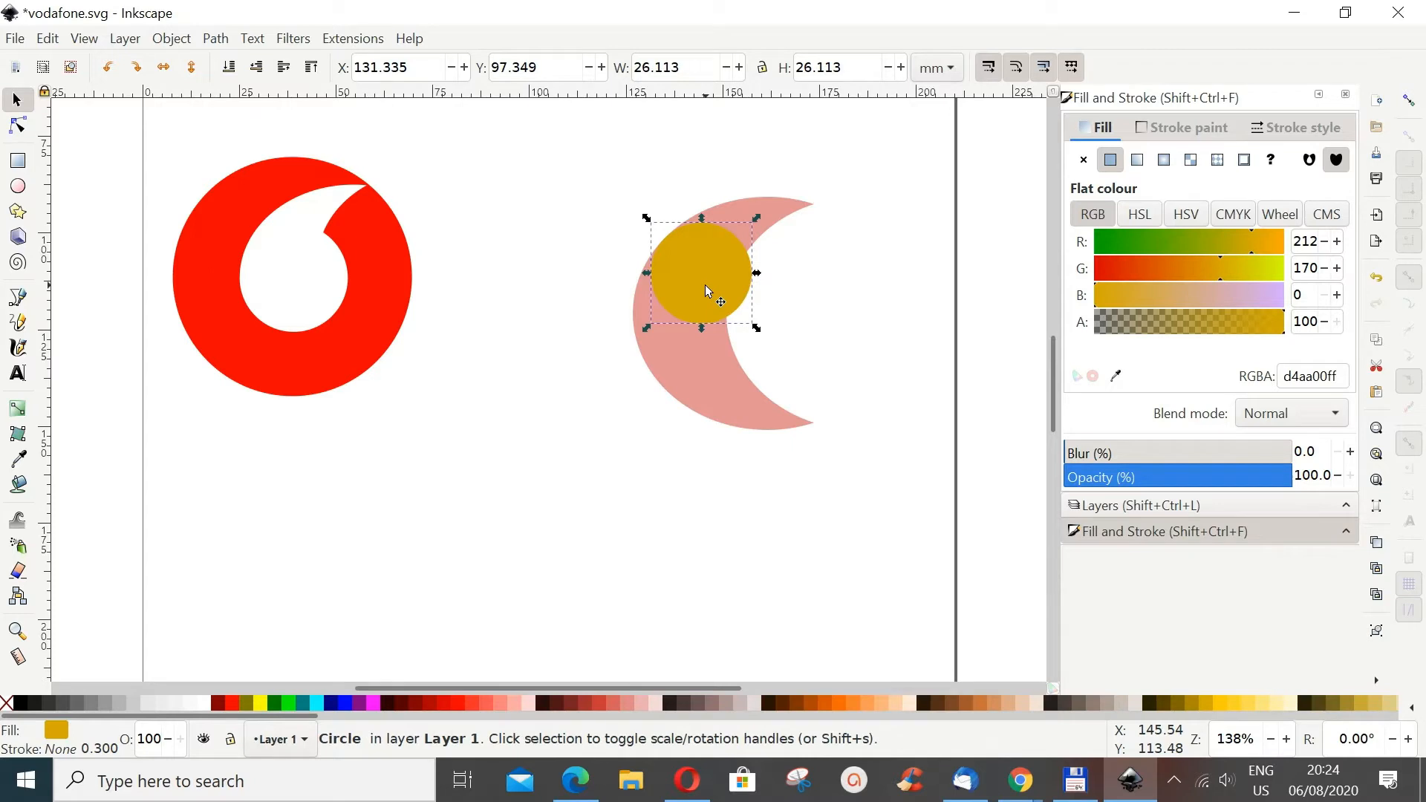
right_click(705, 286)
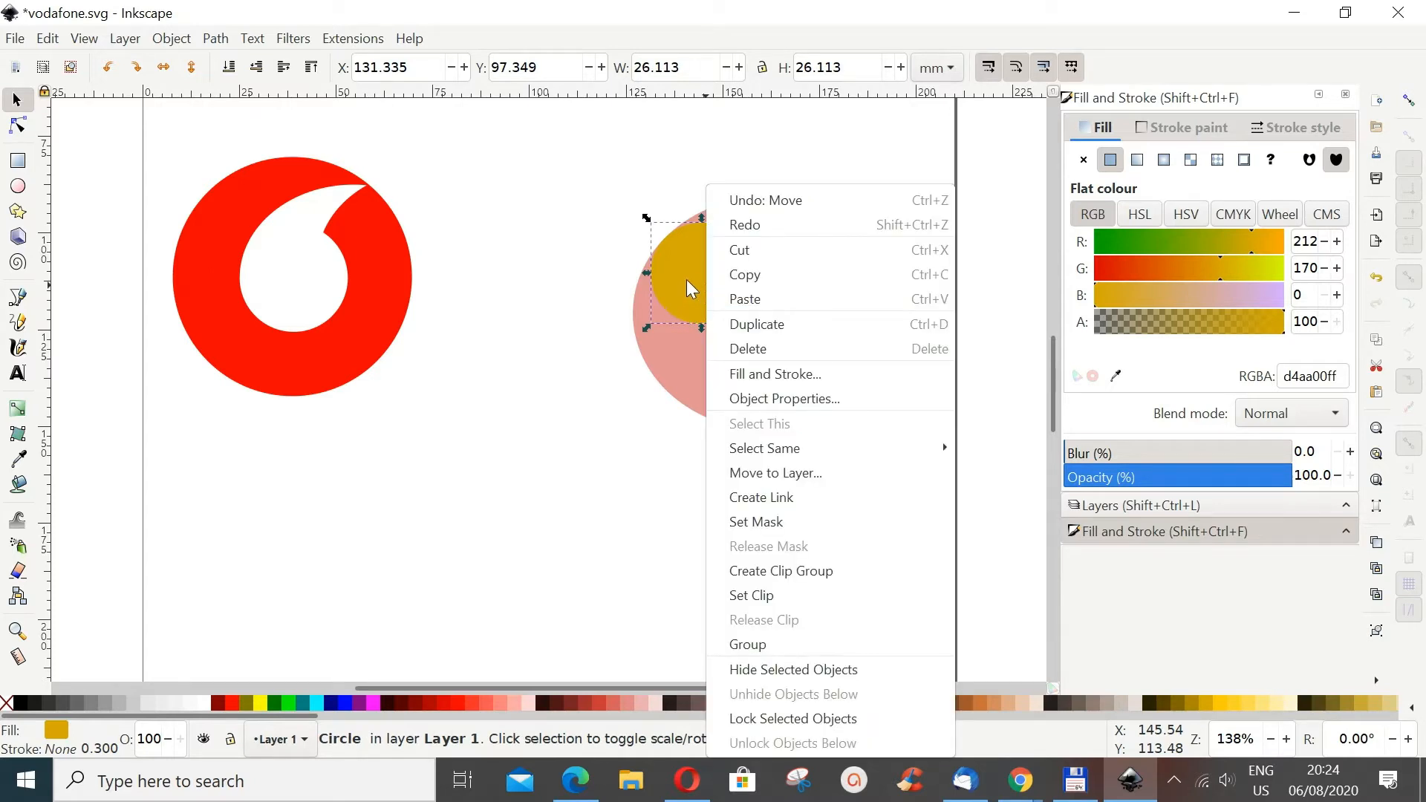
left_click(745, 331)
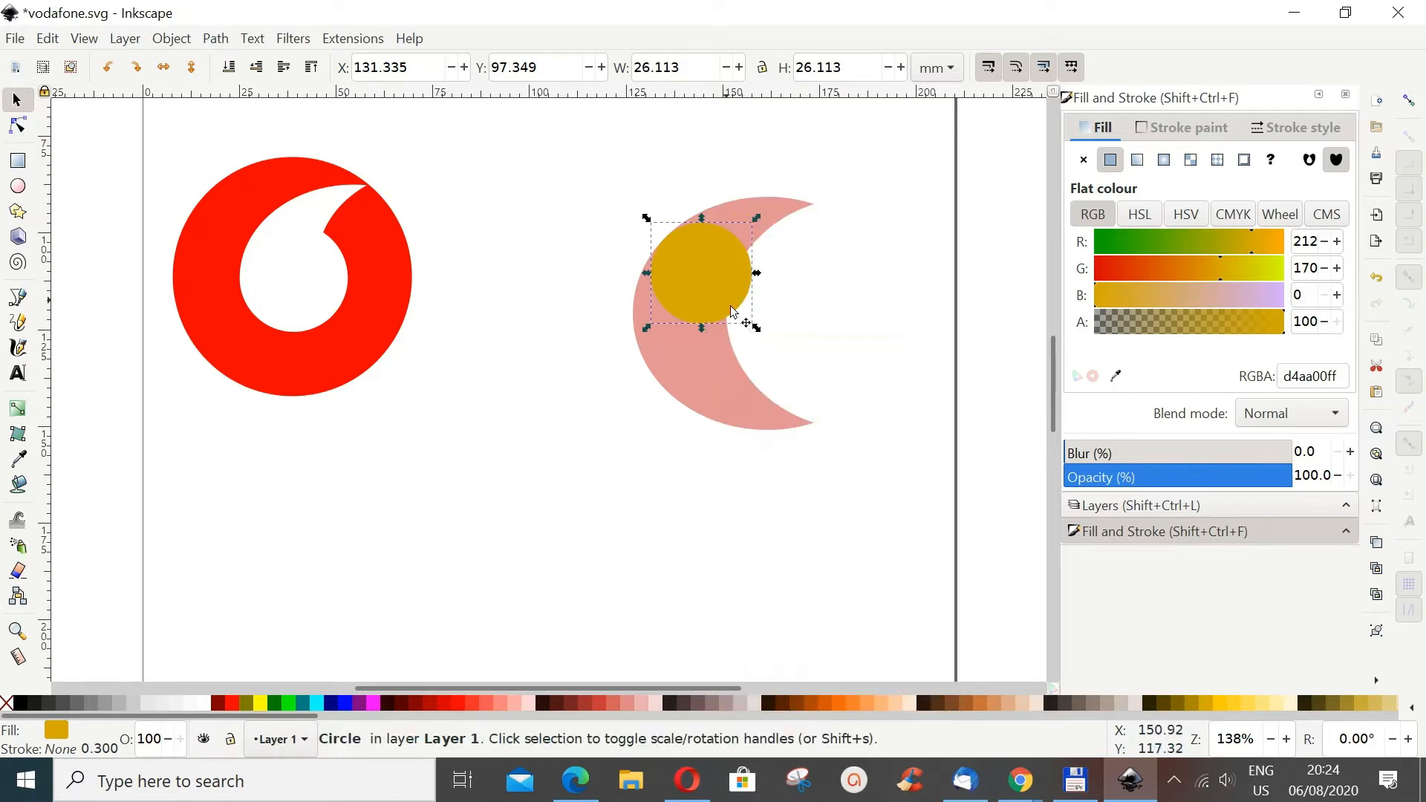
left_click_drag(724, 289, 907, 270)
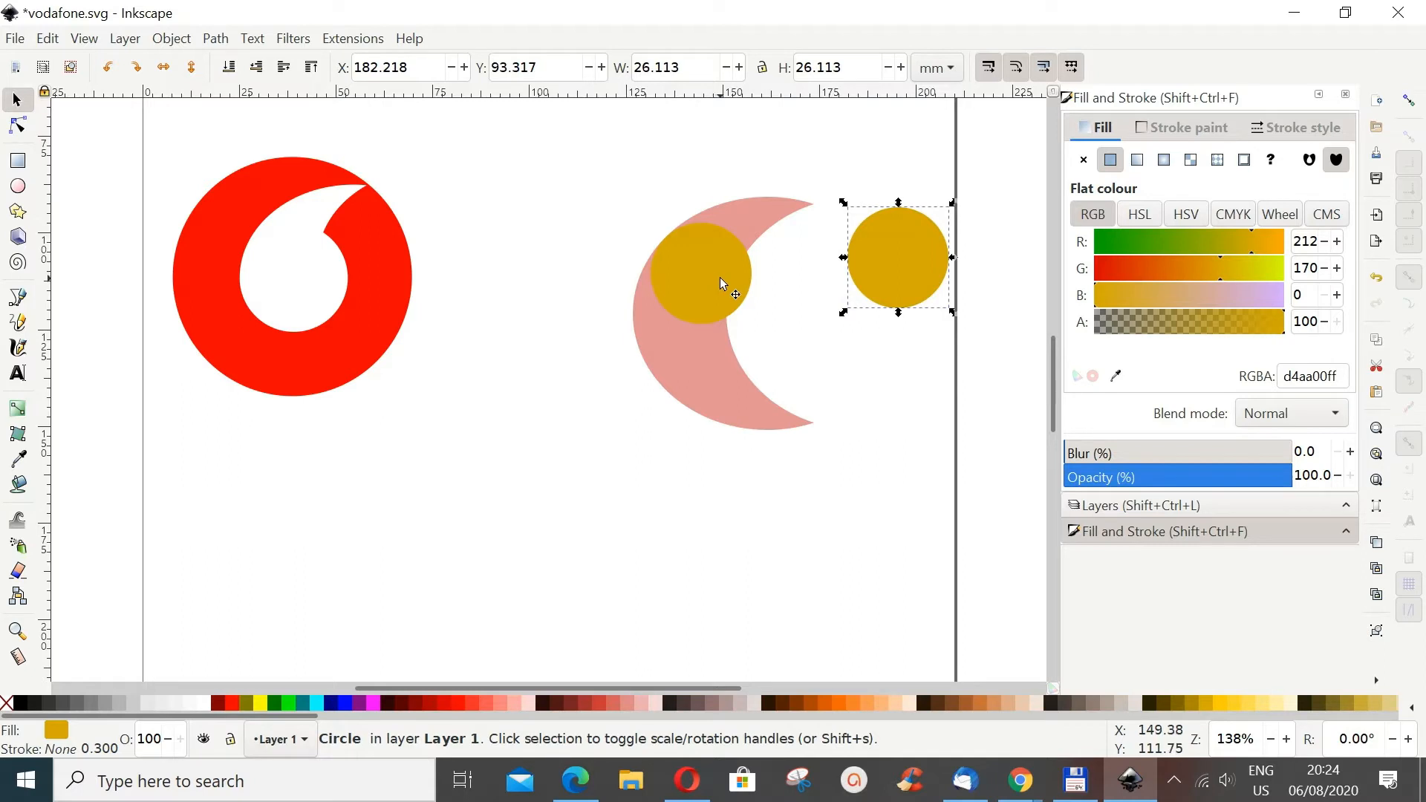
right_click(889, 265)
left_click(937, 358)
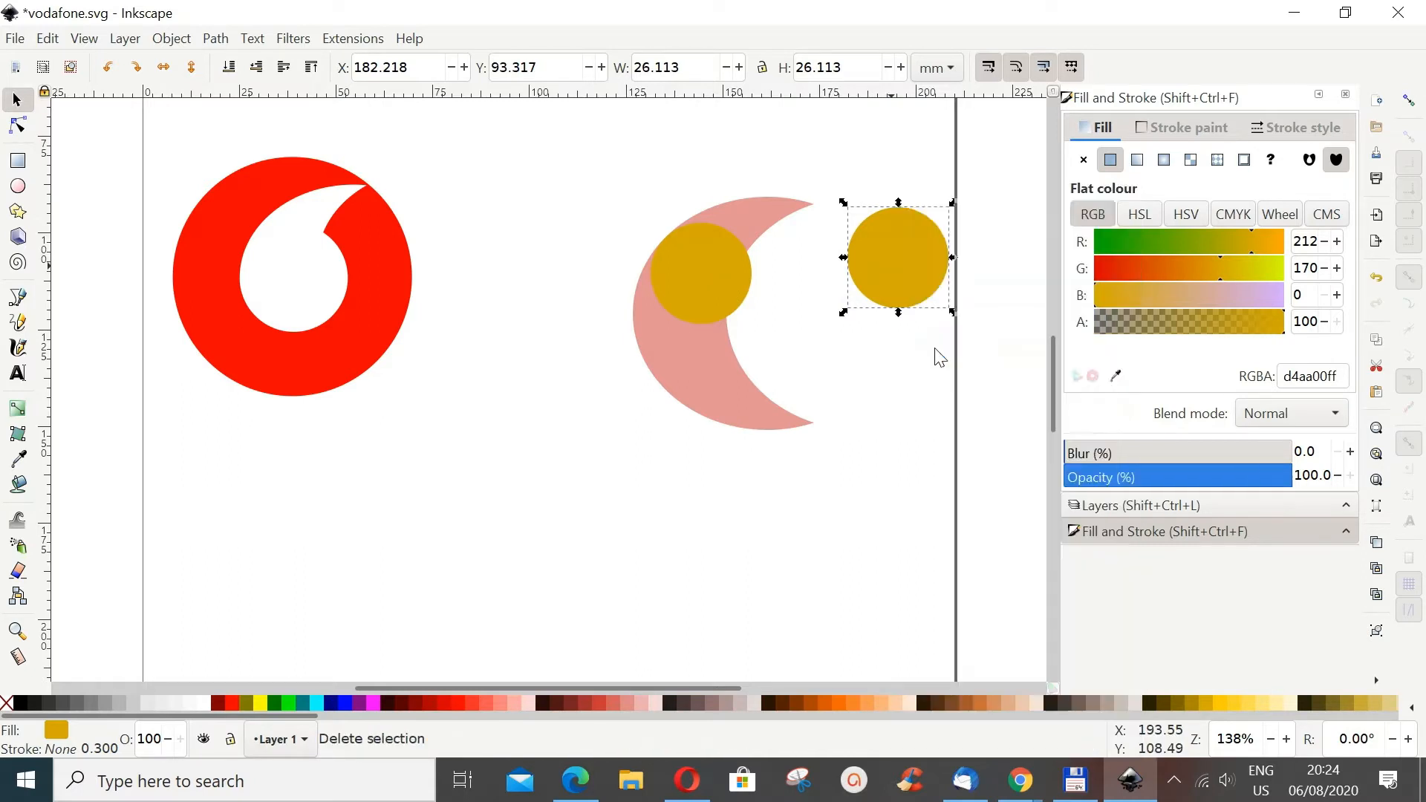
Step: Enlarge the golden circle on the crescent to about 29.2 mm across and reposition it at about X 131, Y 96.8 mm
left_click(720, 296)
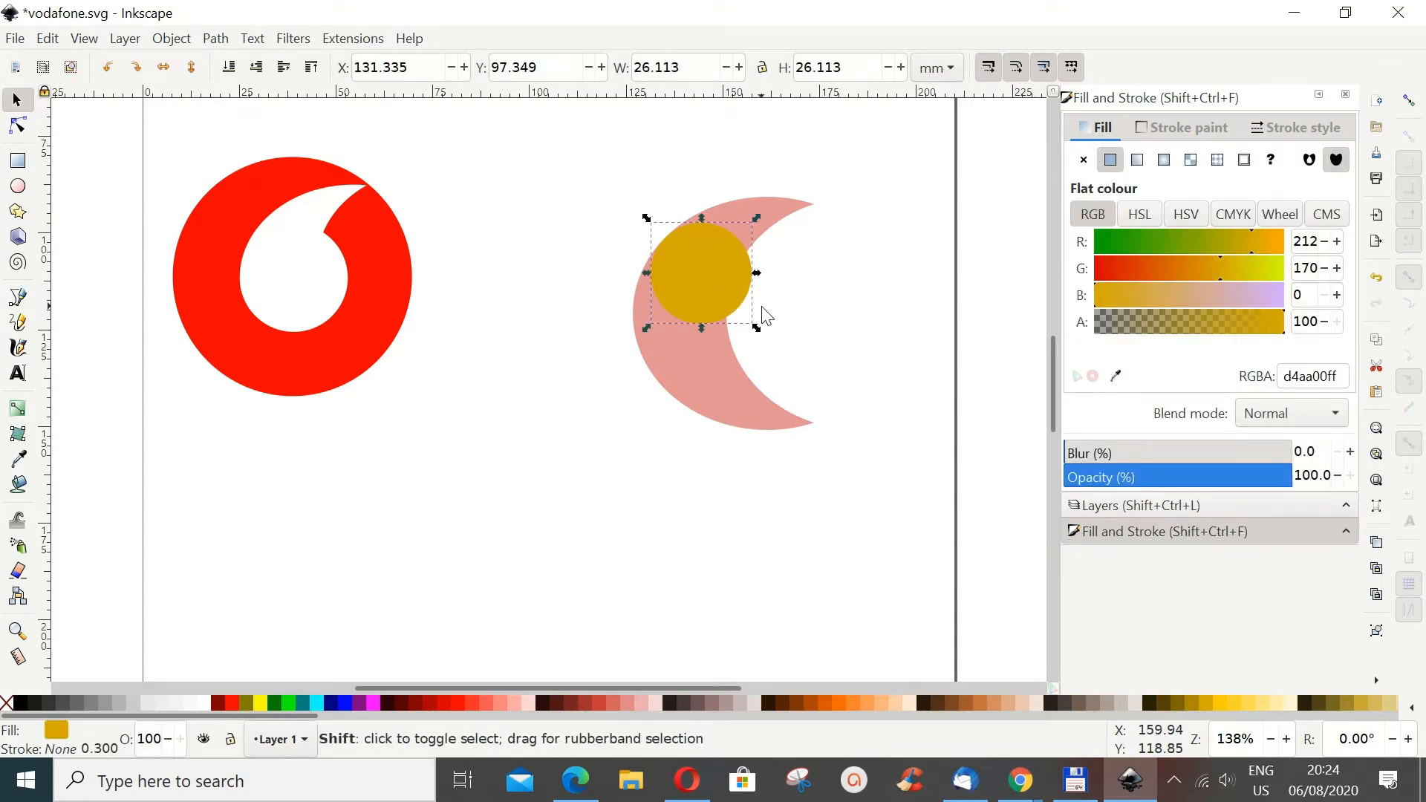
left_click_drag(756, 277, 733, 272)
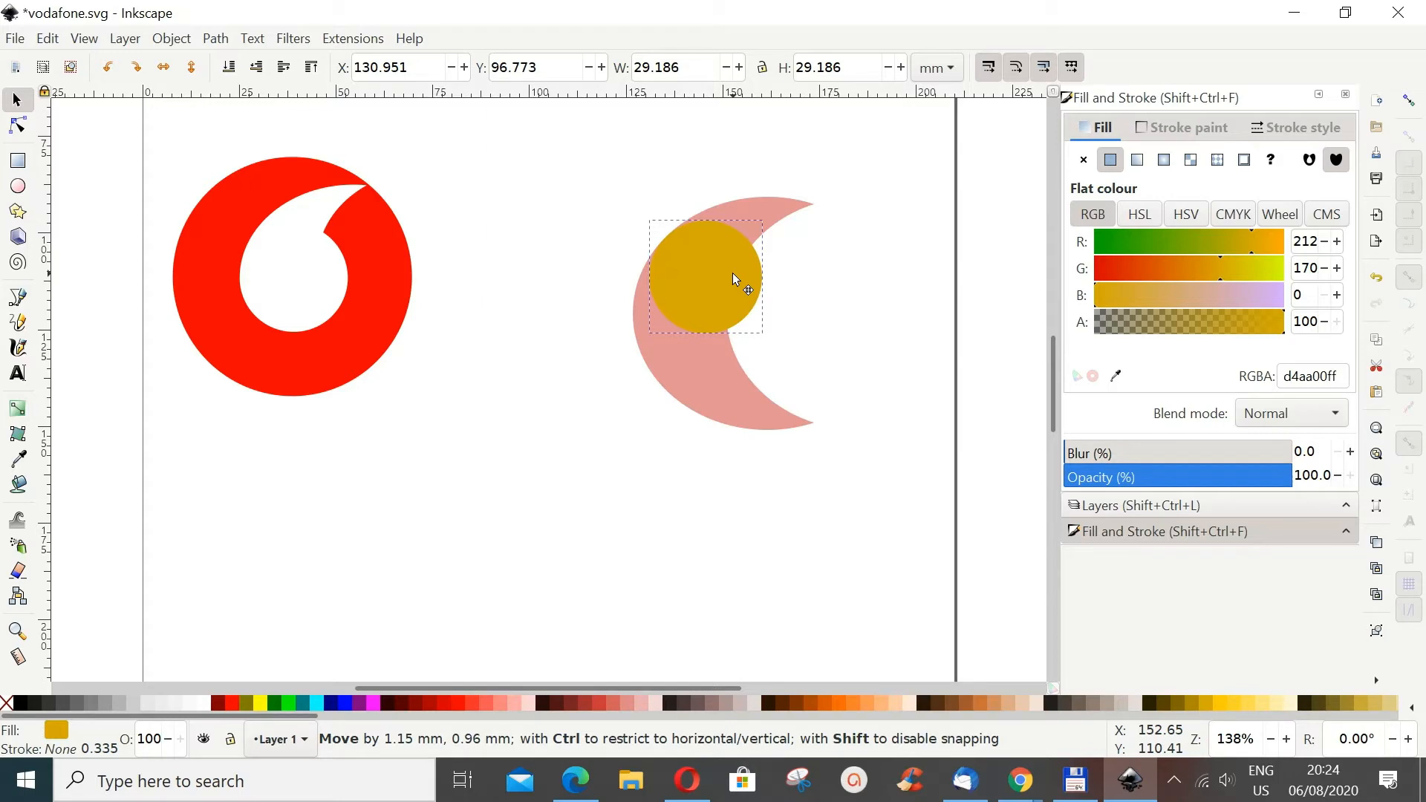
left_click_drag(733, 273, 732, 273)
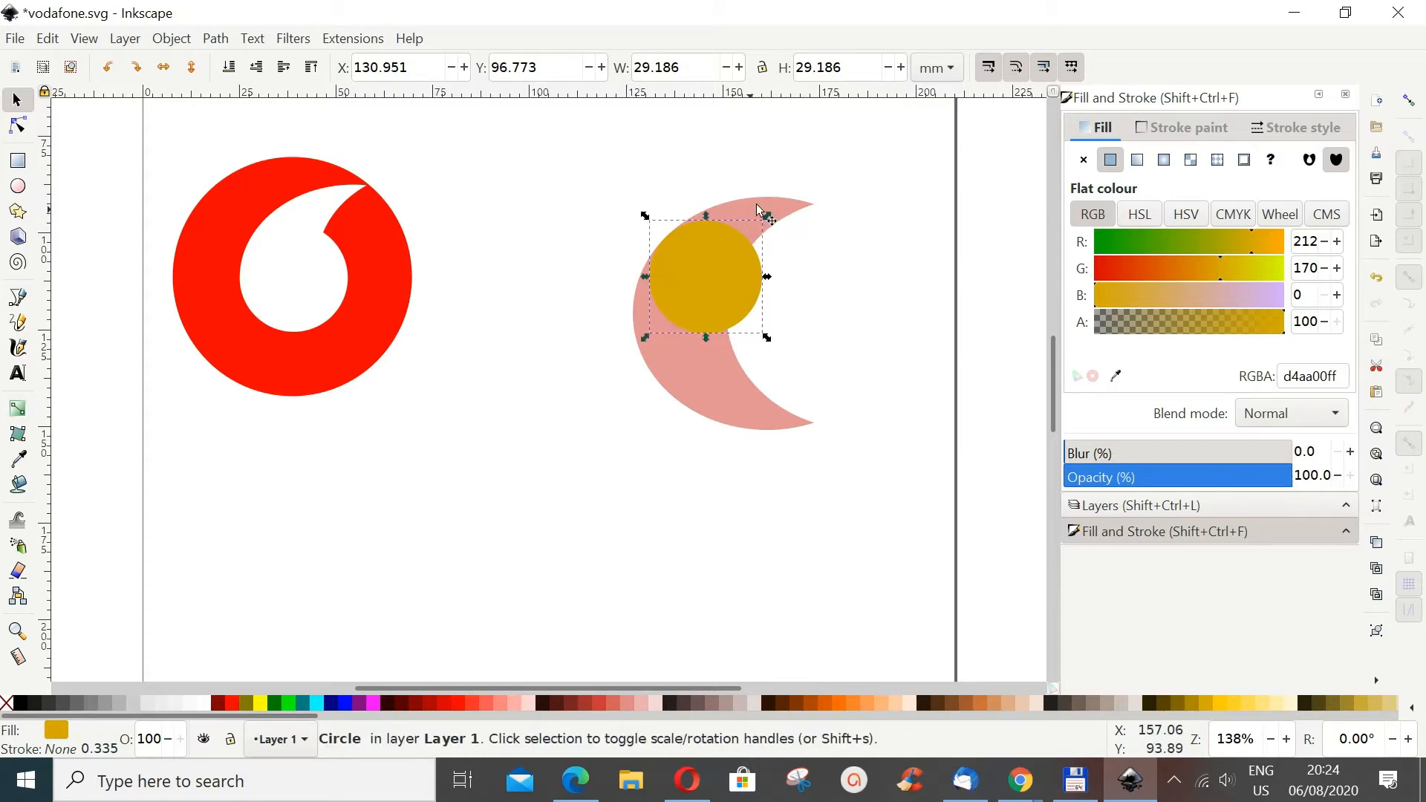
Step: Duplicate the golden circle and place one of the two circles in the empty area right of the crescent
right_click(711, 278)
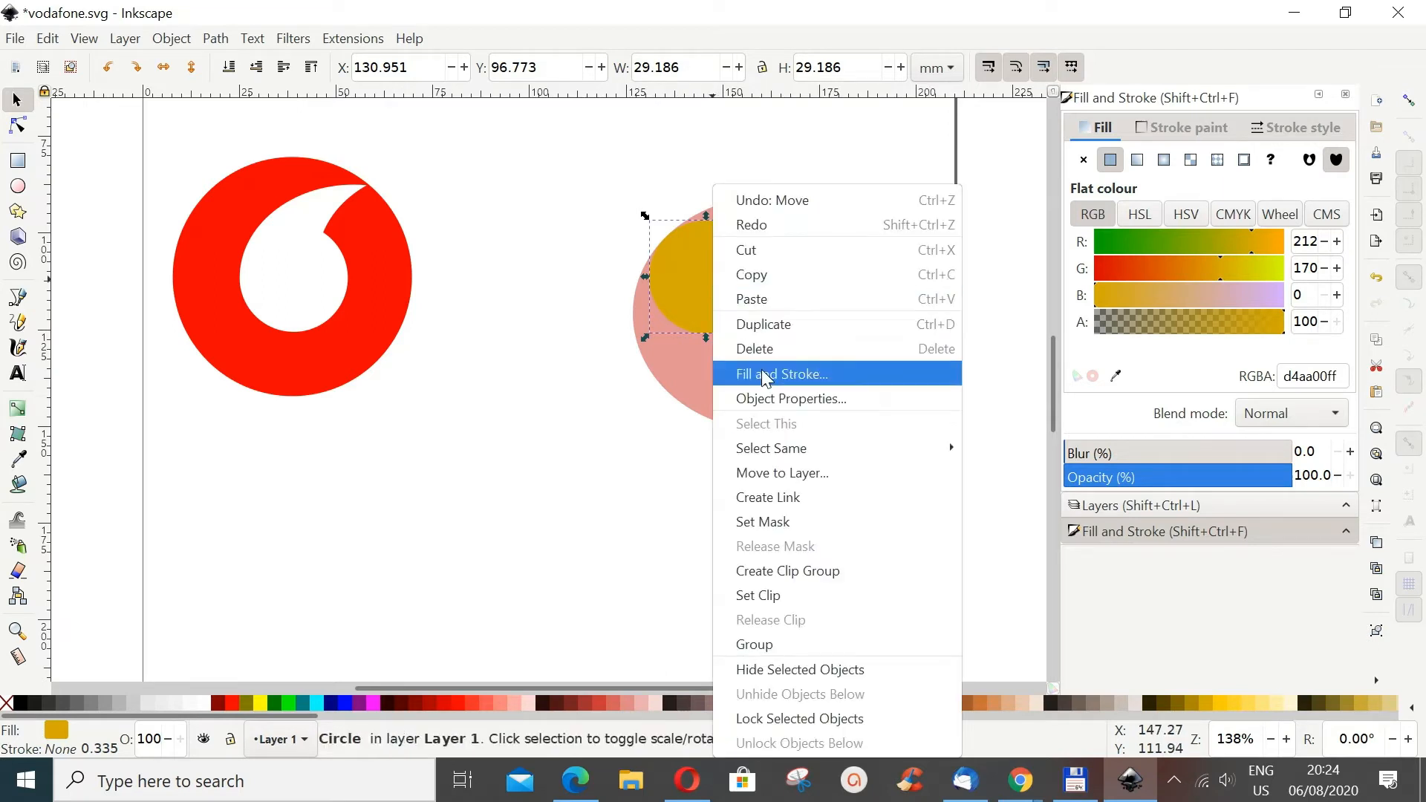
left_click(756, 330)
mouse_move(724, 301)
left_mouse_down()
mouse_move(847, 292)
mouse_move(906, 270)
left_mouse_up()
Step: Scale the crescent about its centre to about 38.3 × 49.2 mm and fit the golden circle against its outer edge at about X 131.0, Y 106.2 mm
left_click(738, 425)
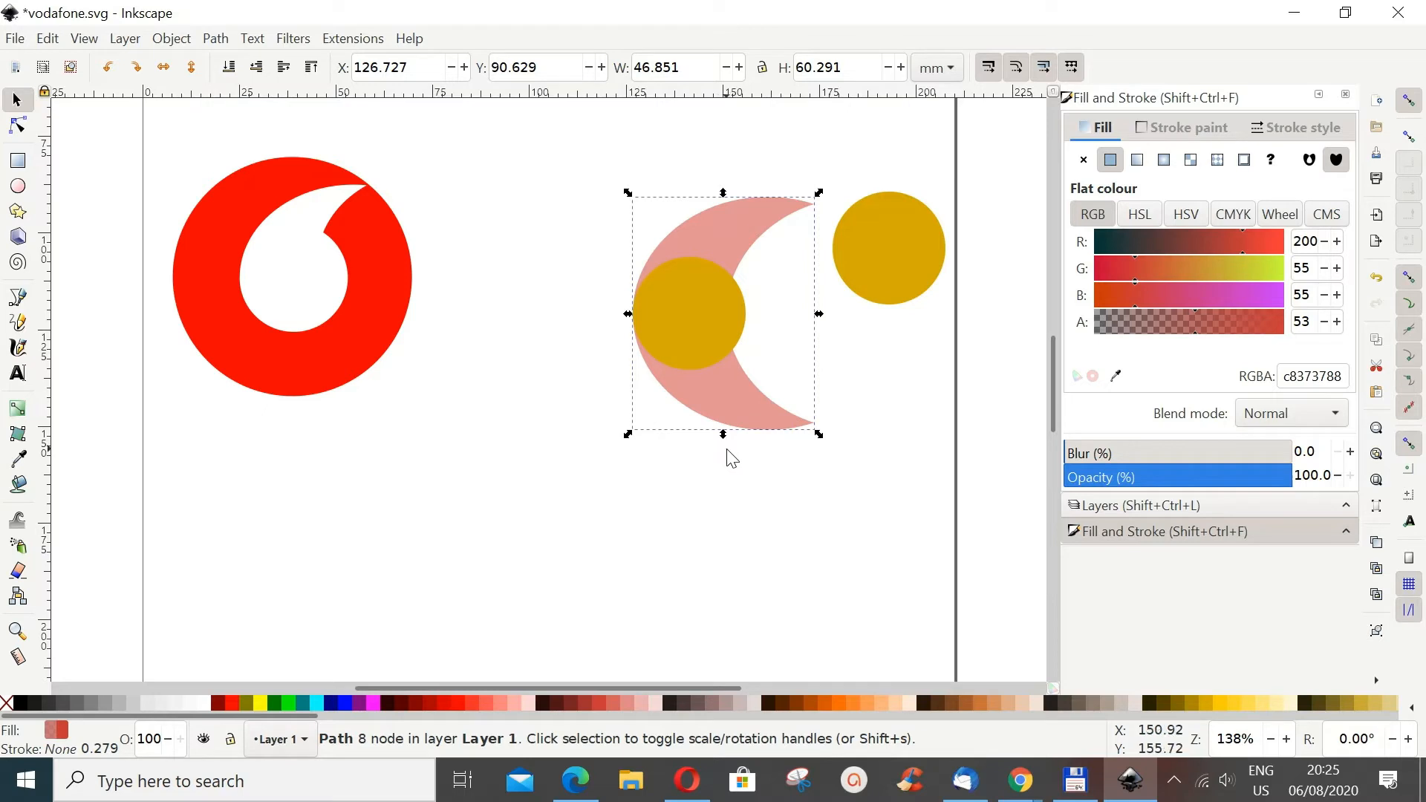
key("shift")
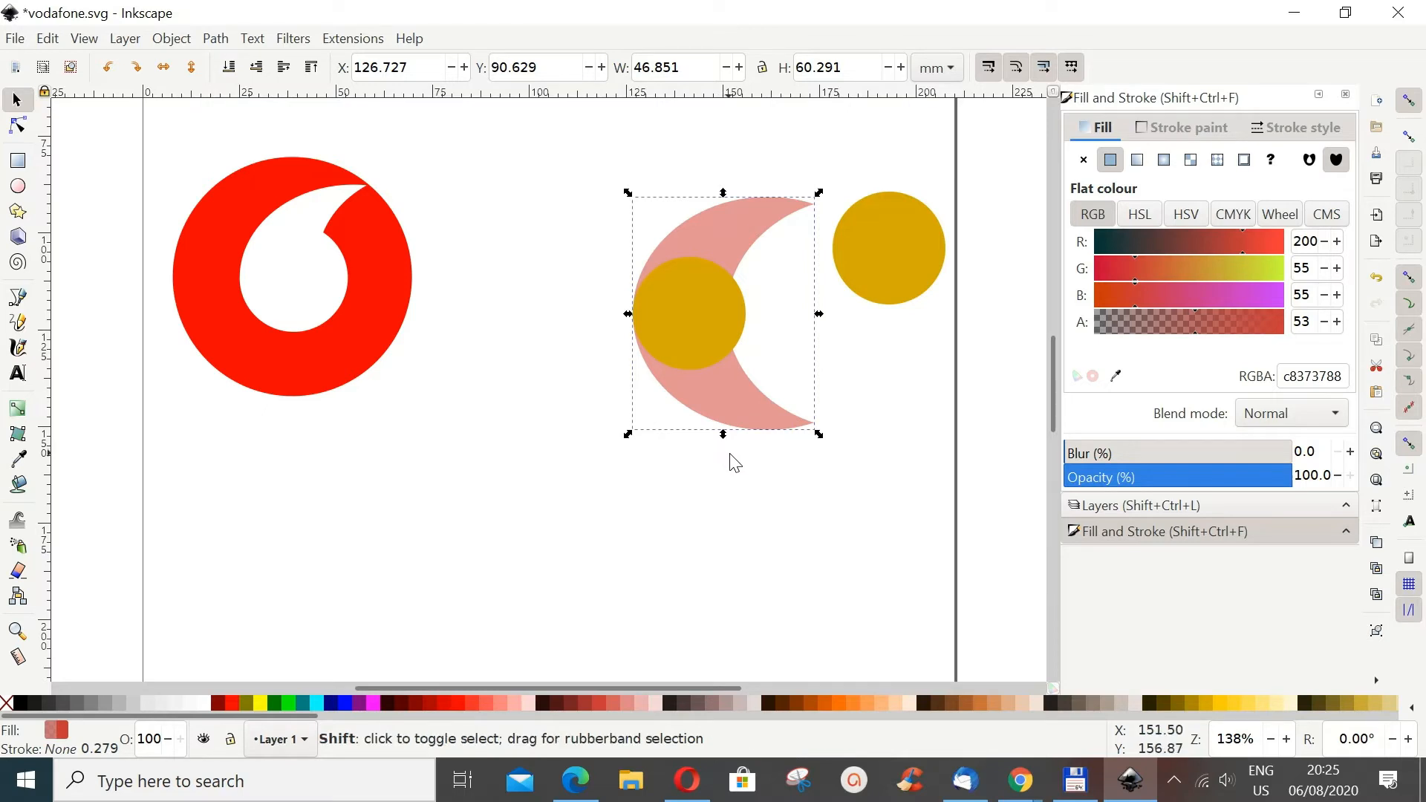
left_click_drag(723, 439, 722, 425)
left_click_drag(731, 301, 722, 294)
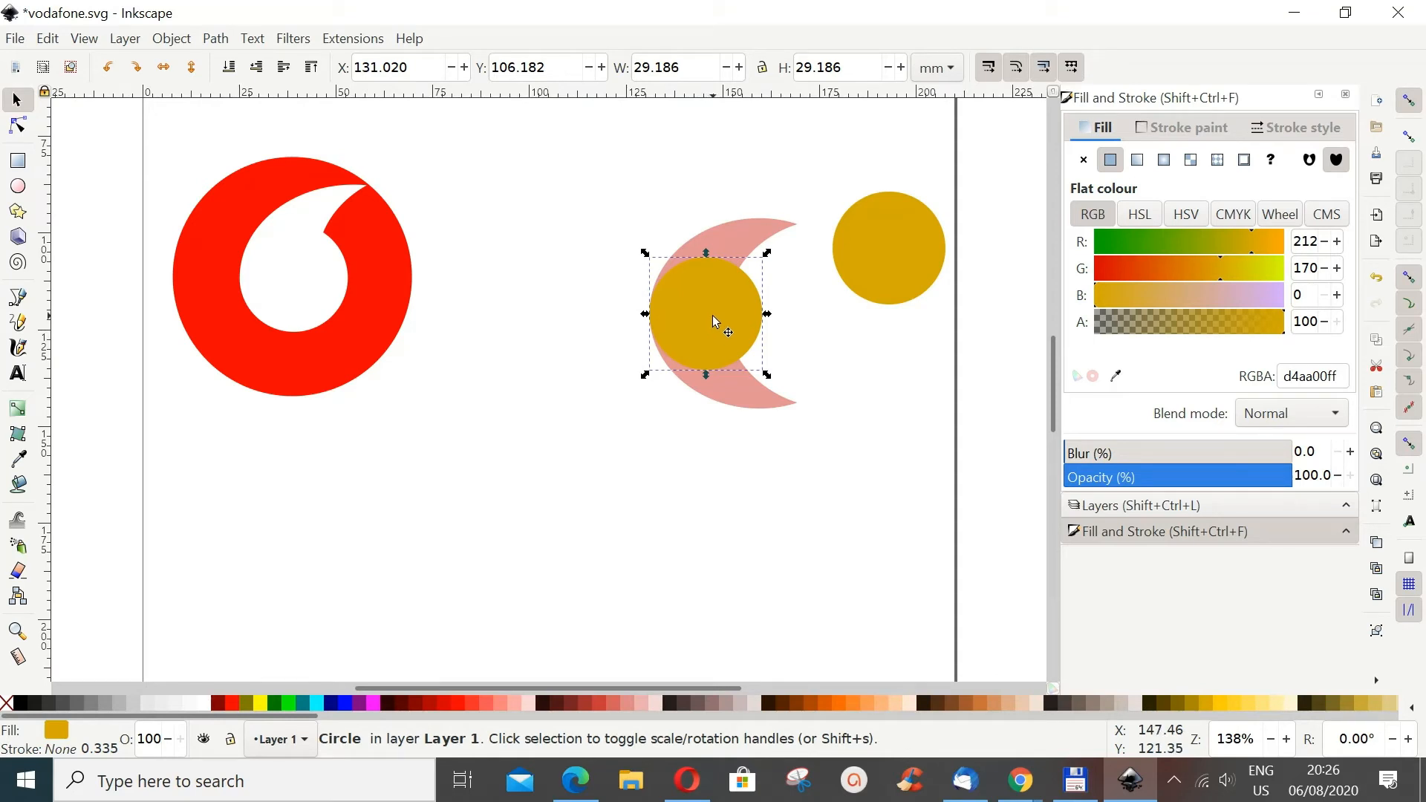
Step: Cut the overlapping golden circle out of the crescent with a path Difference
left_click(737, 235, "shift")
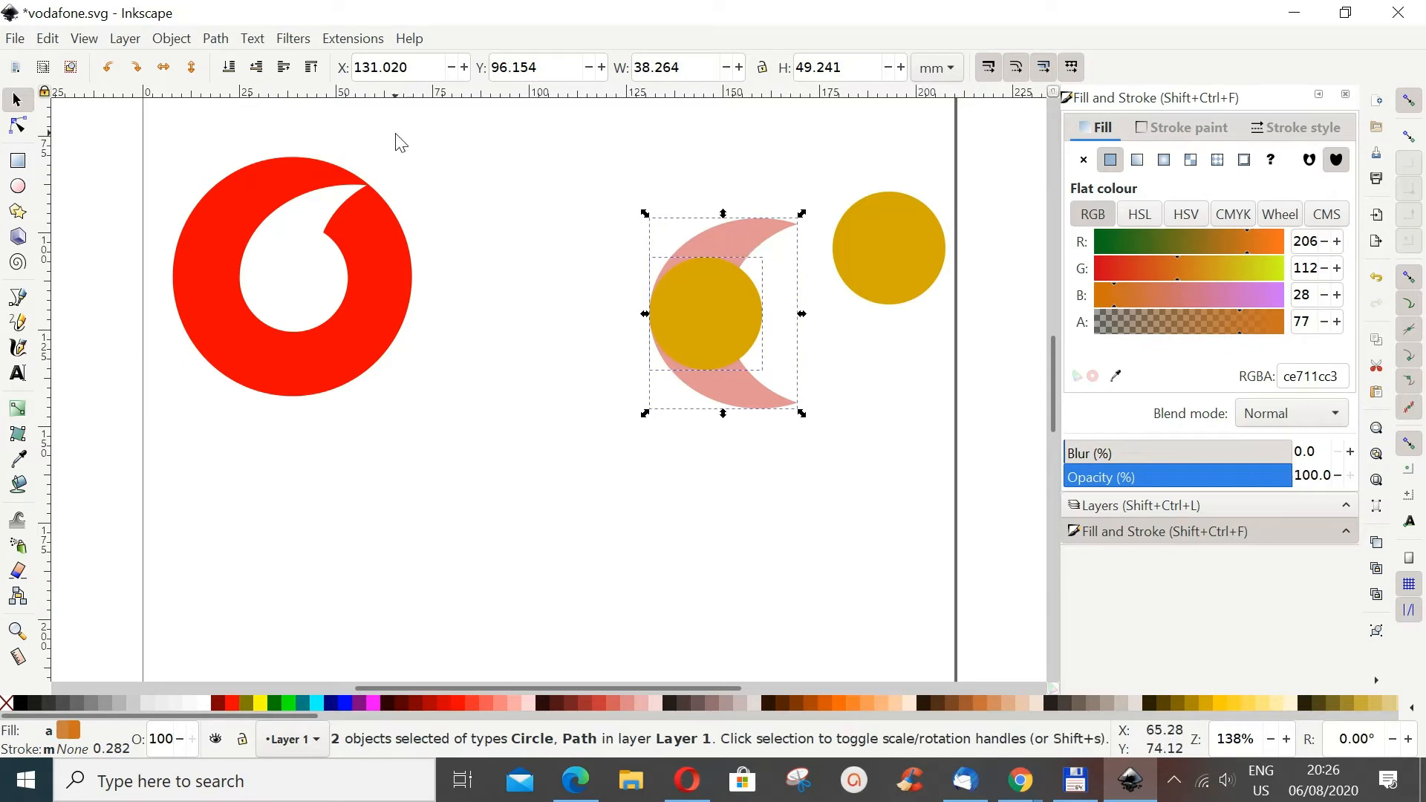
left_click(215, 39)
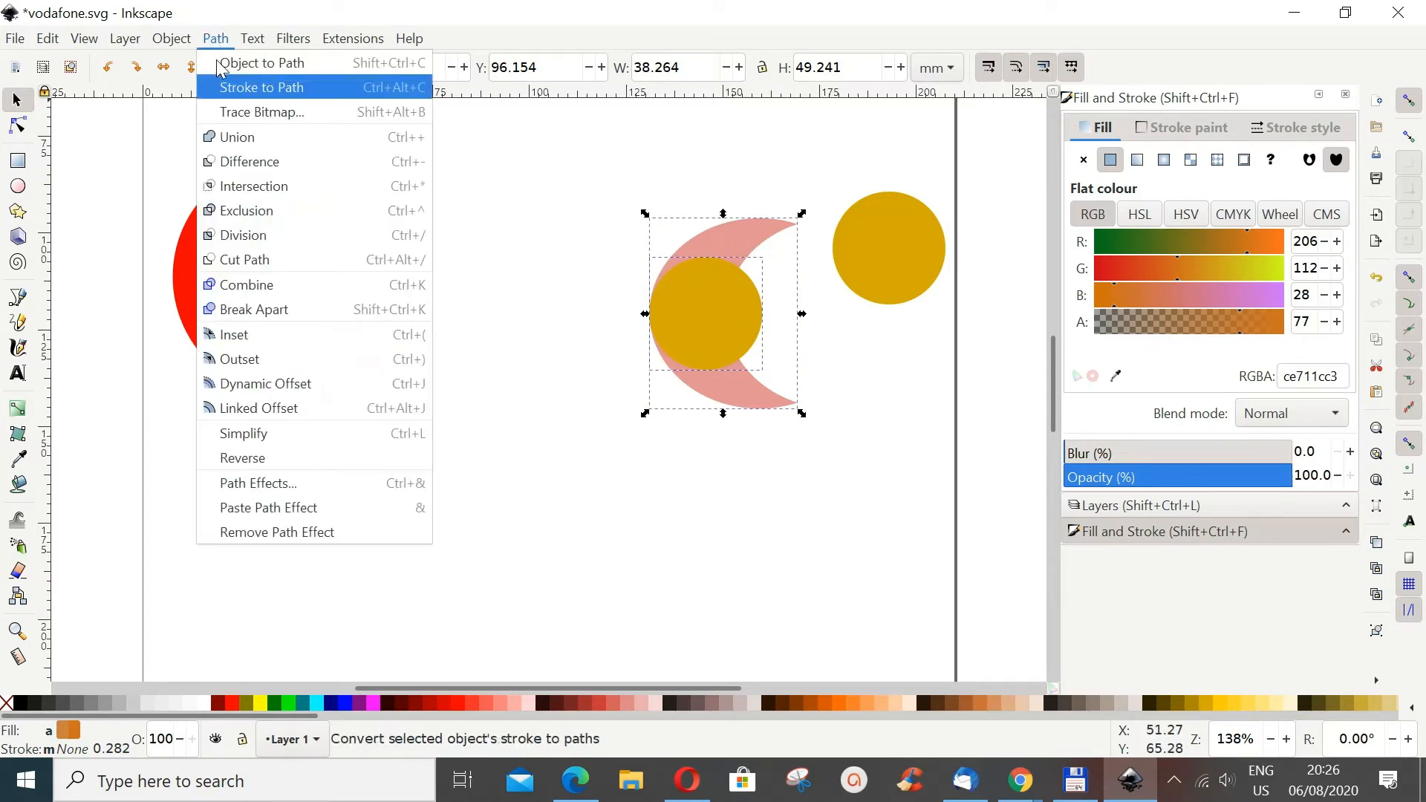
left_click(241, 165)
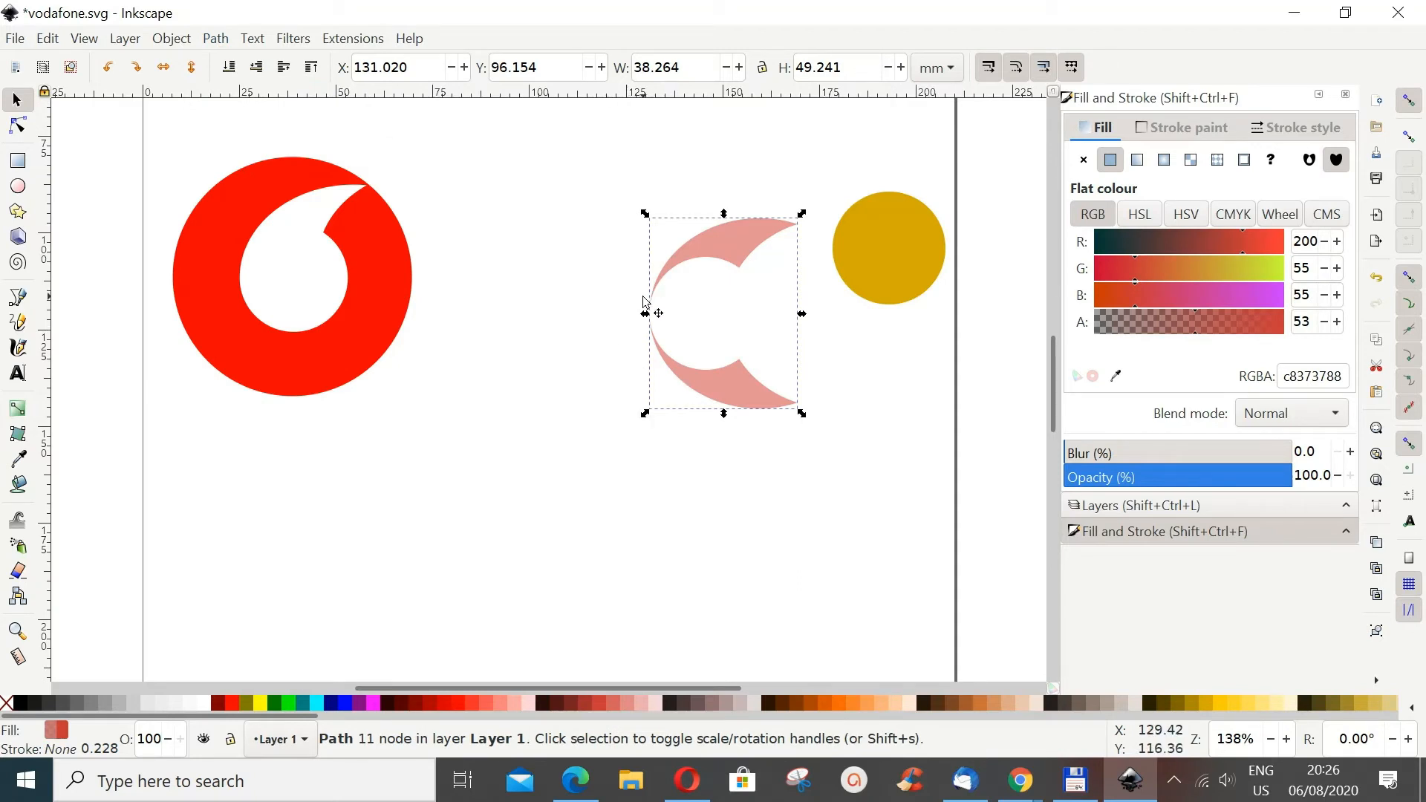
Step: Break the cut crescent apart into separate paths and delete its lower piece
left_click(224, 43)
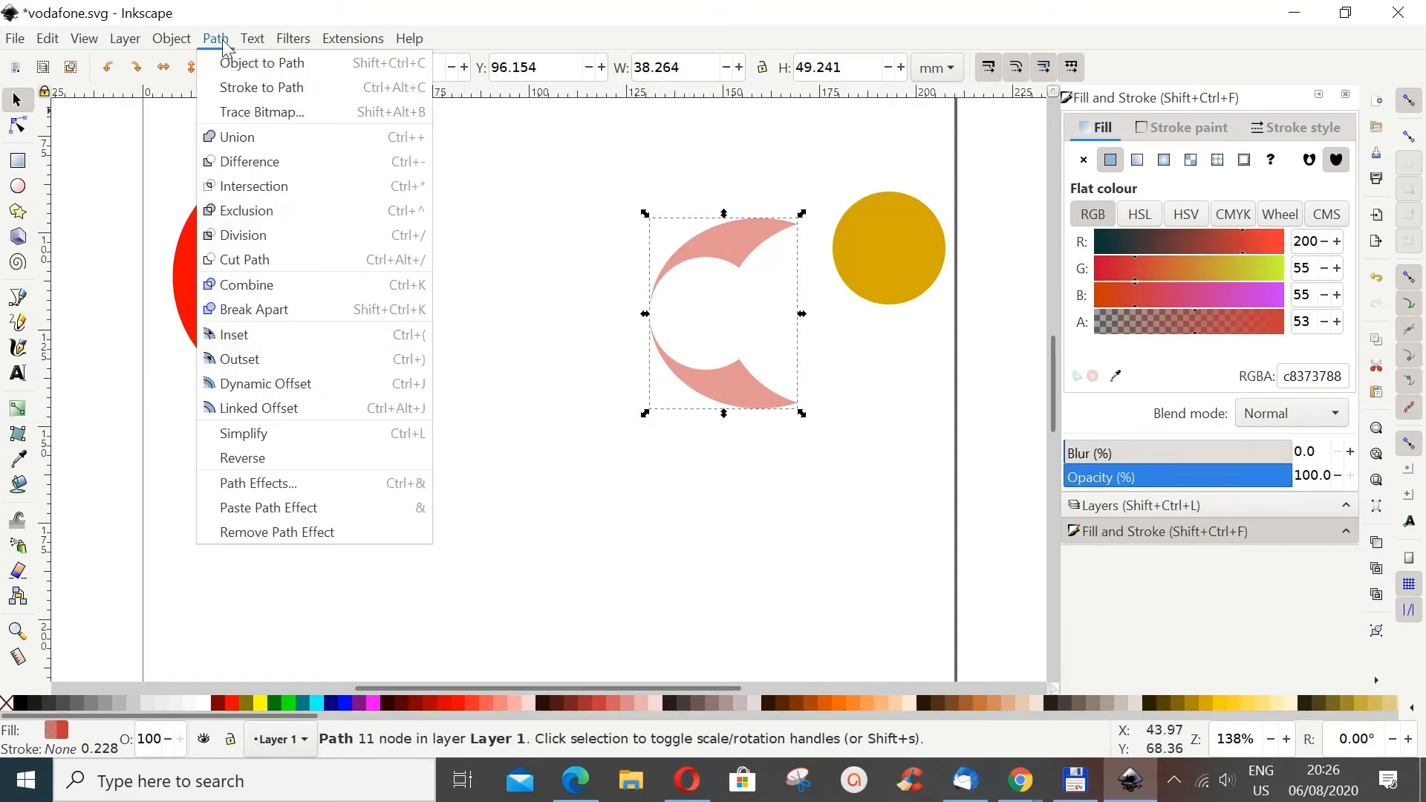
left_click(263, 312)
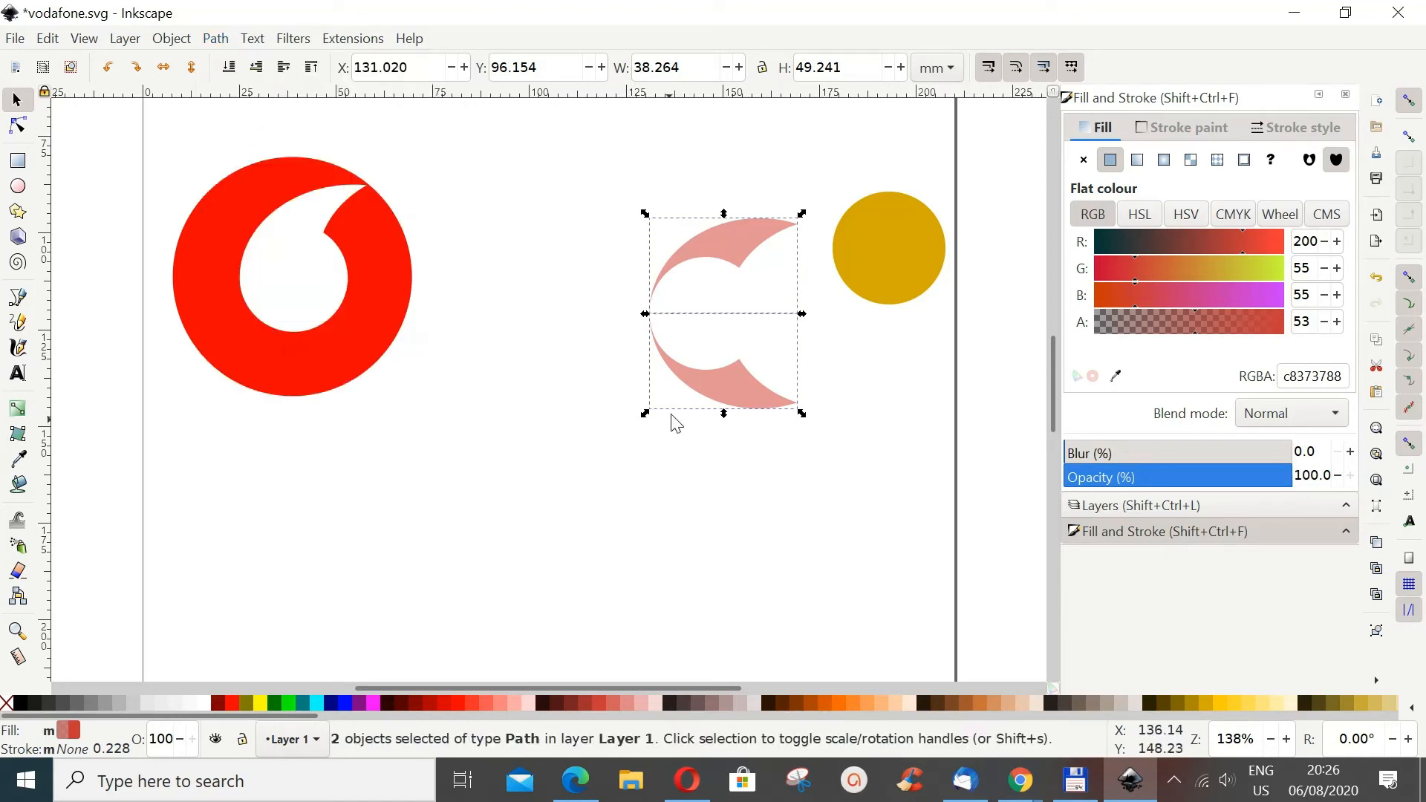
left_click(718, 398)
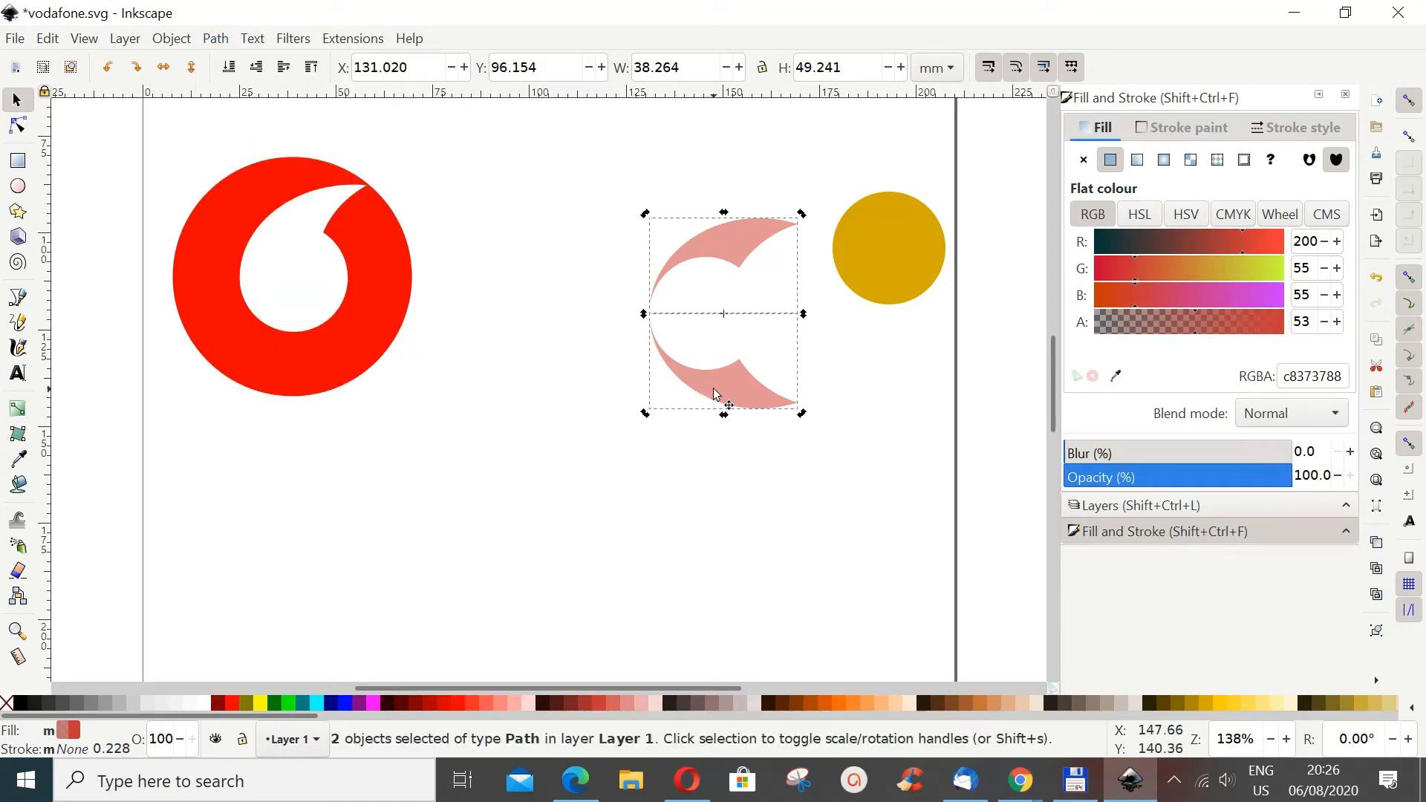
left_click(861, 450)
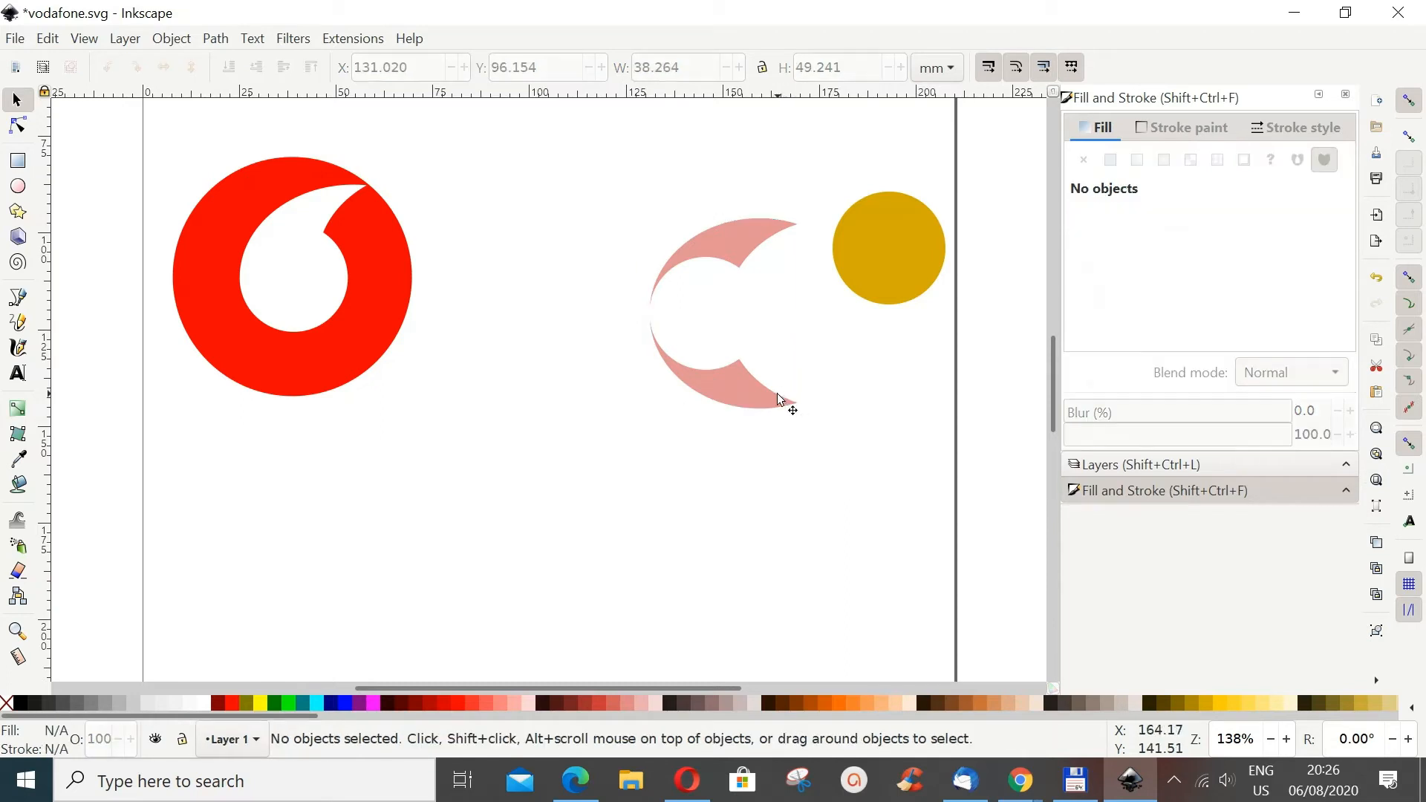
left_click(731, 397)
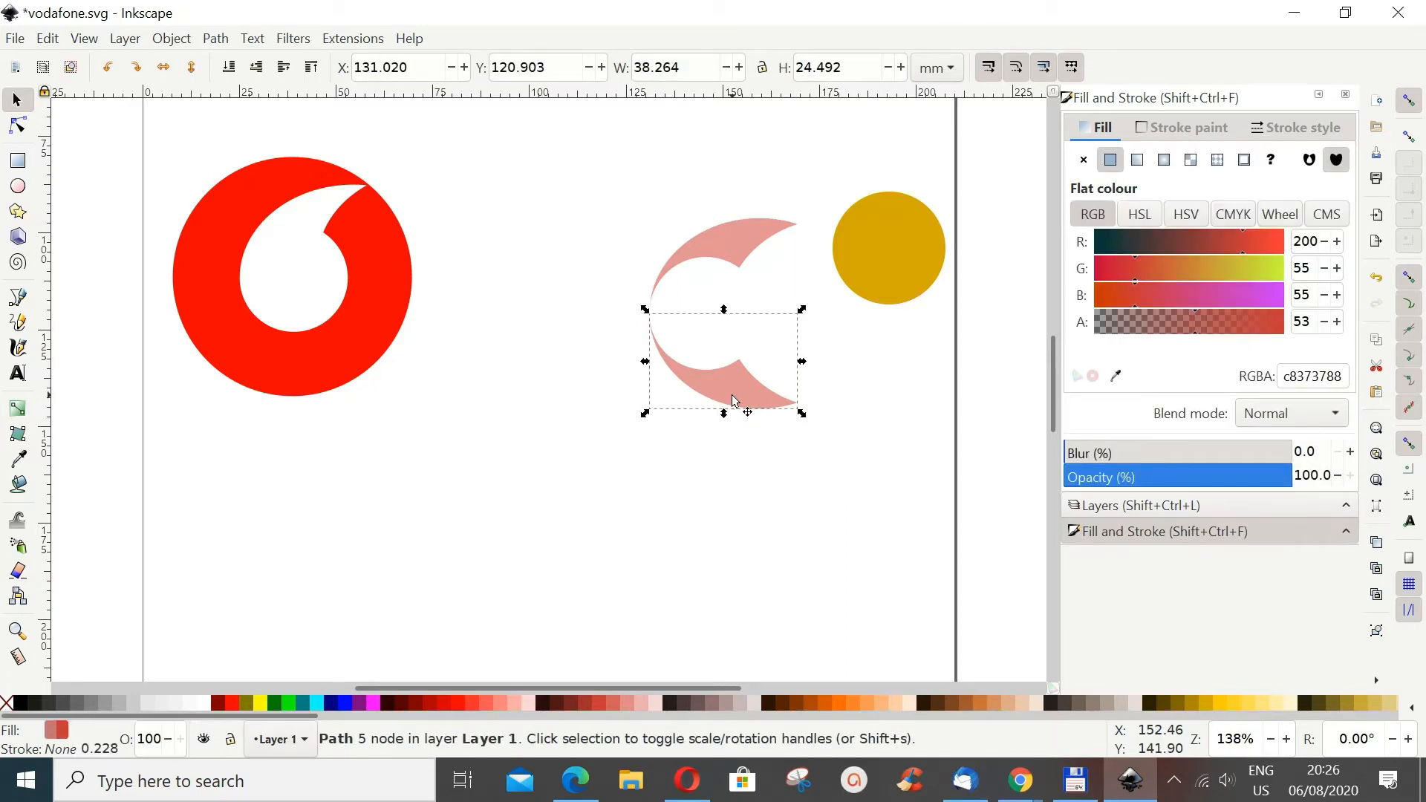
key("Delete")
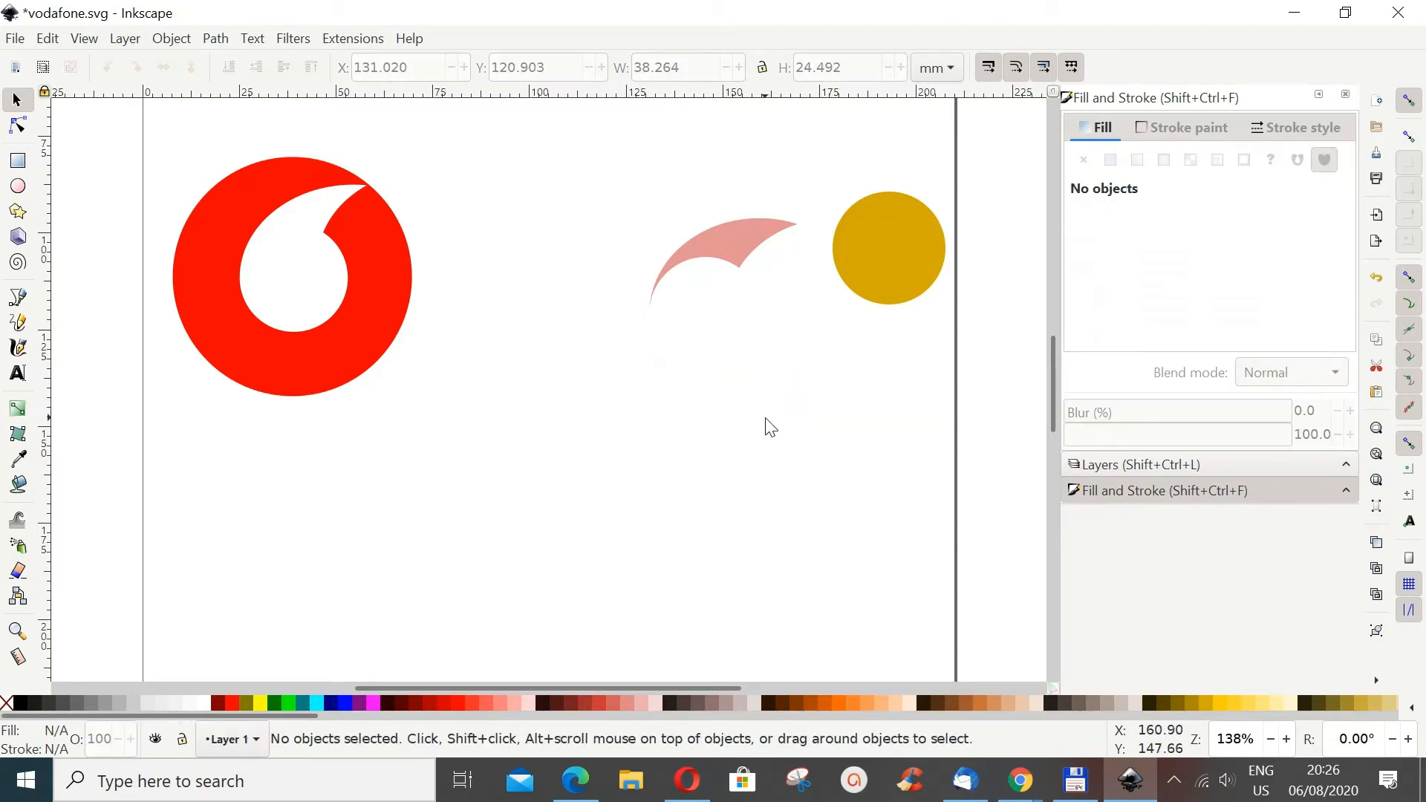
Step: Duplicate the remaining golden circle and snap the copy under the curved horn at about X 131.0, Y 106.0 mm
mouse_move(864, 251)
left_mouse_down()
mouse_move(821, 300)
mouse_move(871, 251)
left_mouse_up()
right_click(873, 251)
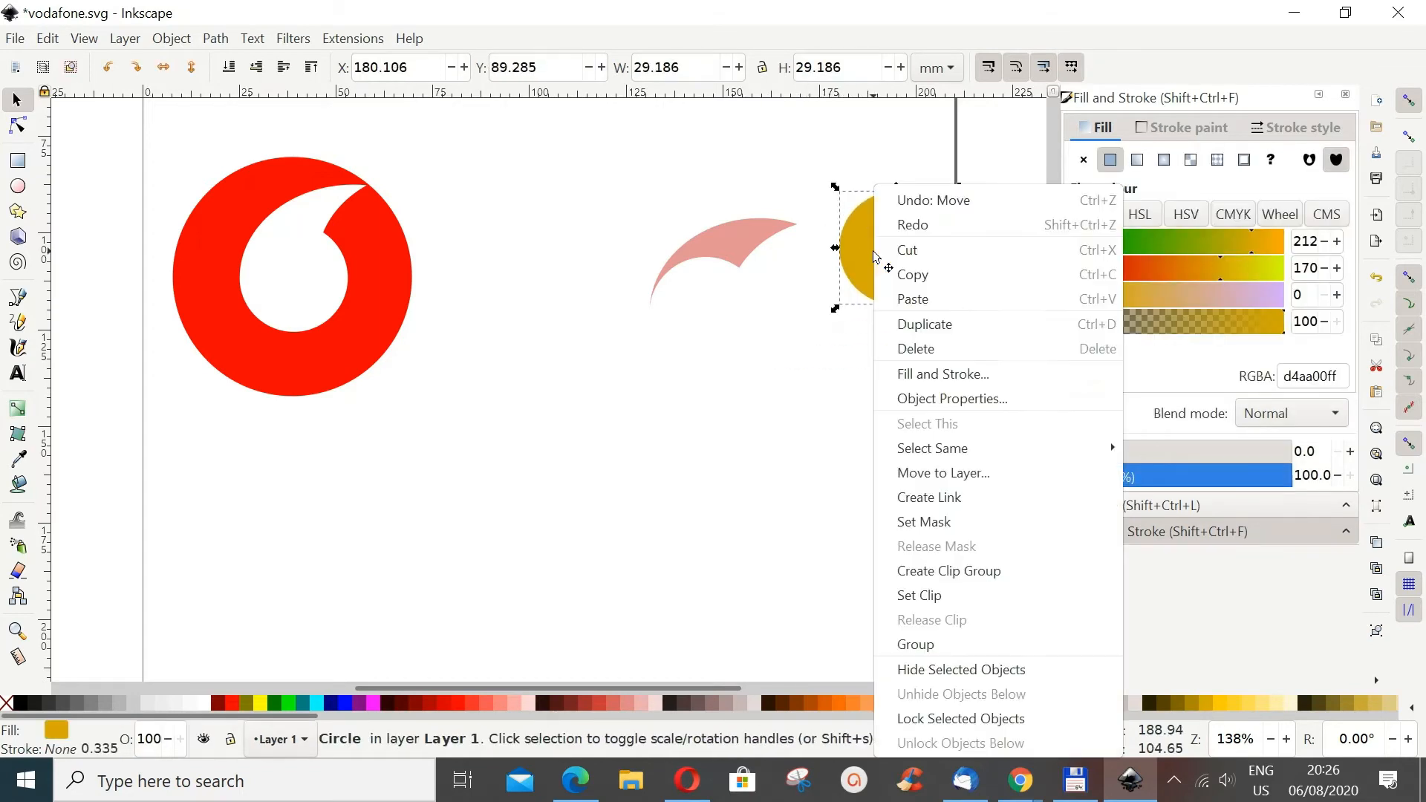
left_click(921, 325)
left_click_drag(888, 275, 695, 342)
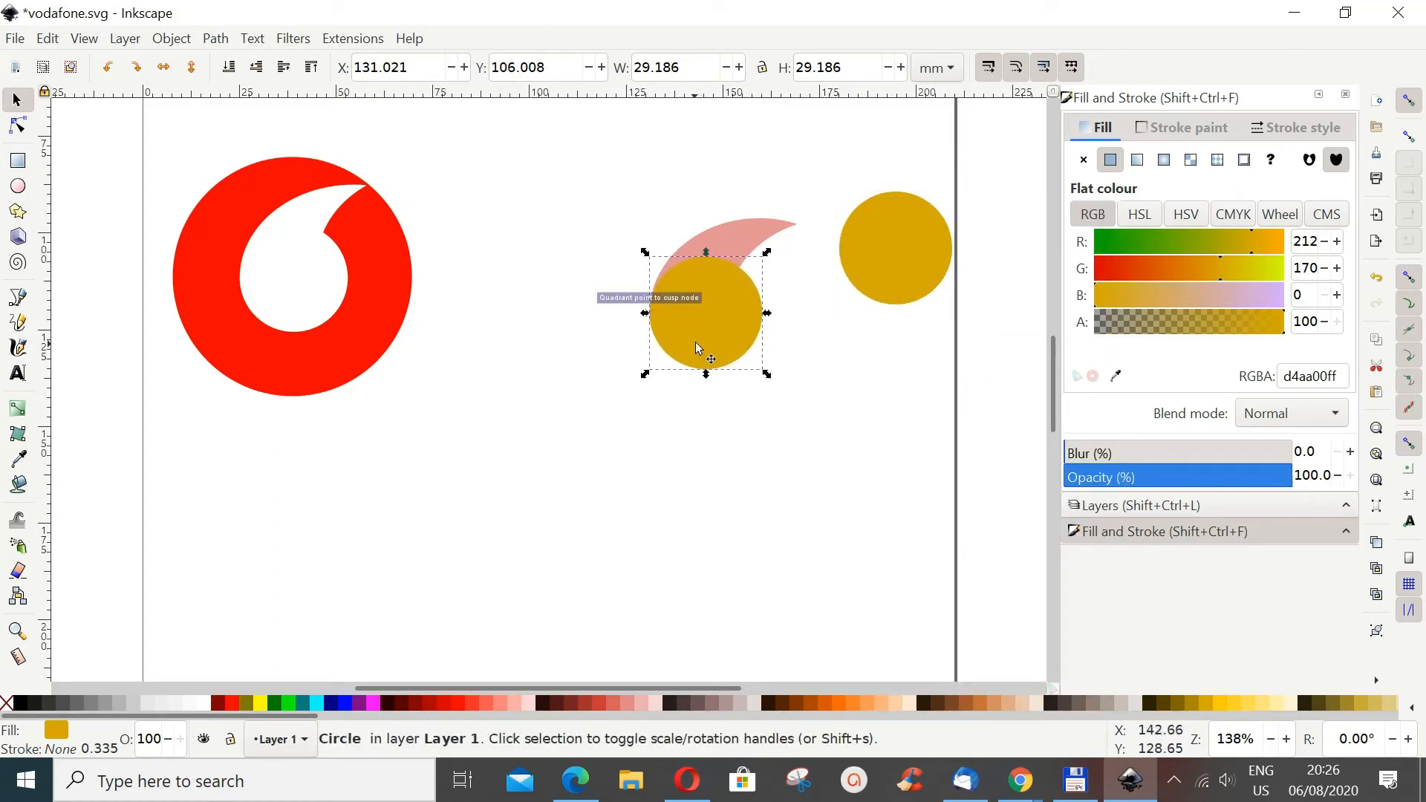
Step: Unite the horn and the golden circle into one speech mark, and move it below the reference logo to about X 37.9, Y 156.8 mm
left_click(724, 232, "shift")
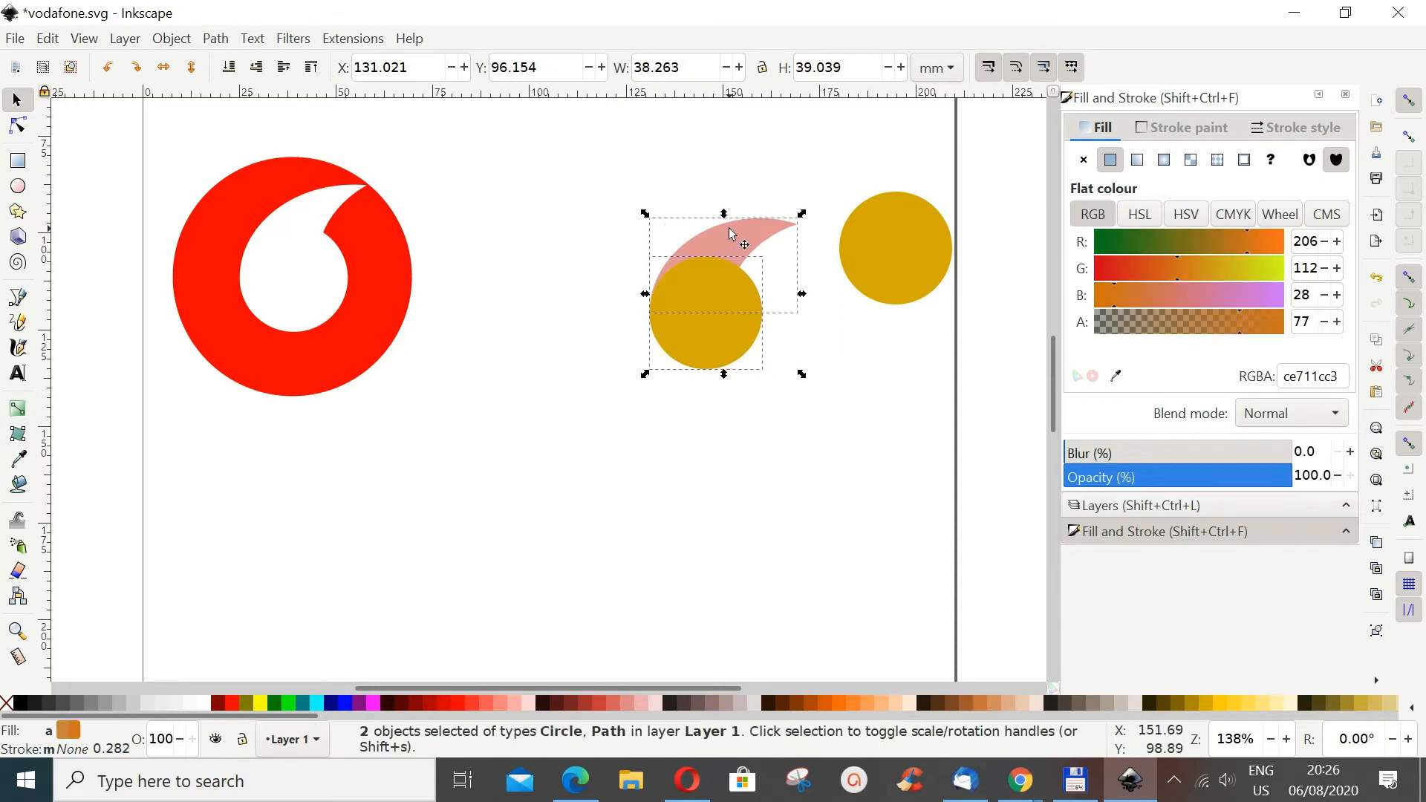
left_click(212, 39)
left_click(232, 139)
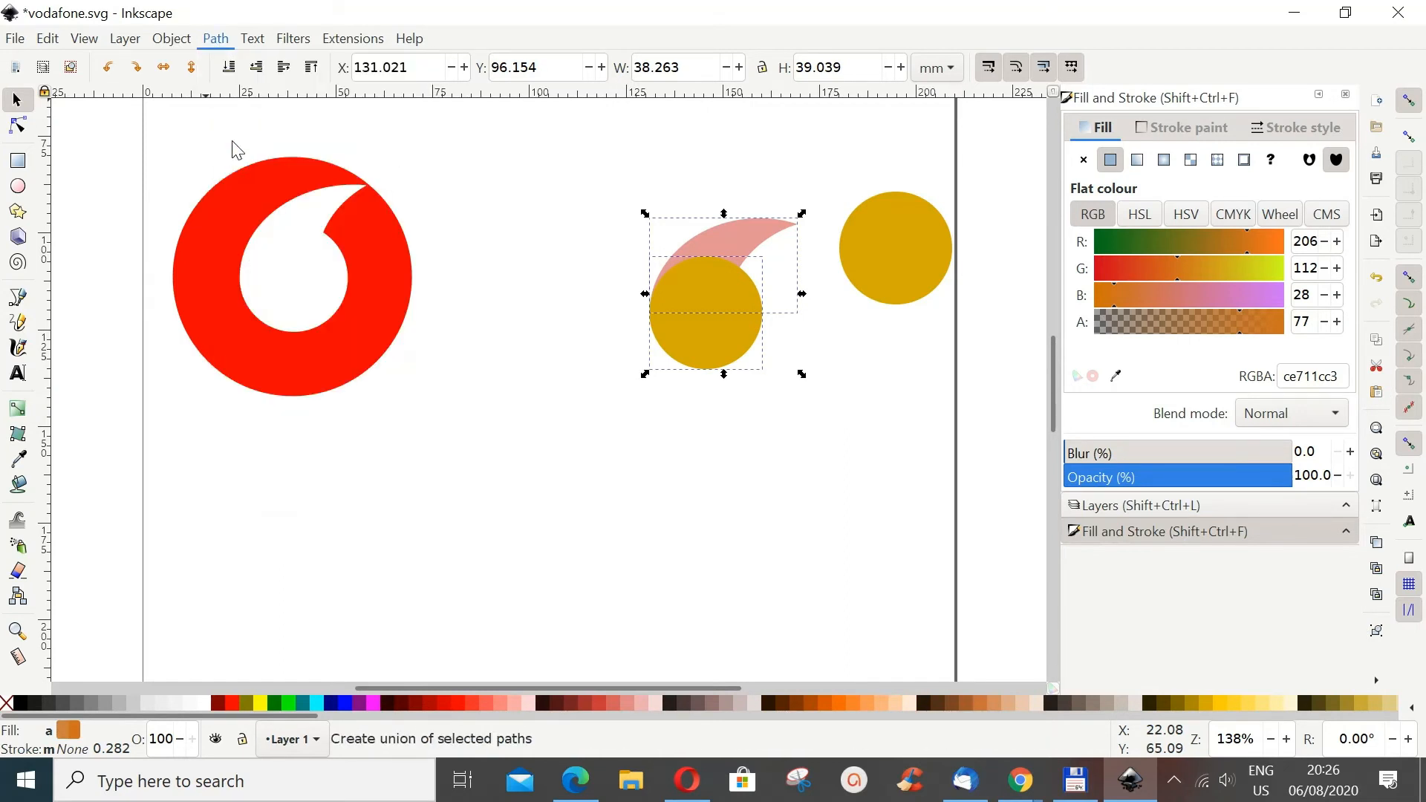
left_click_drag(710, 289, 662, 322)
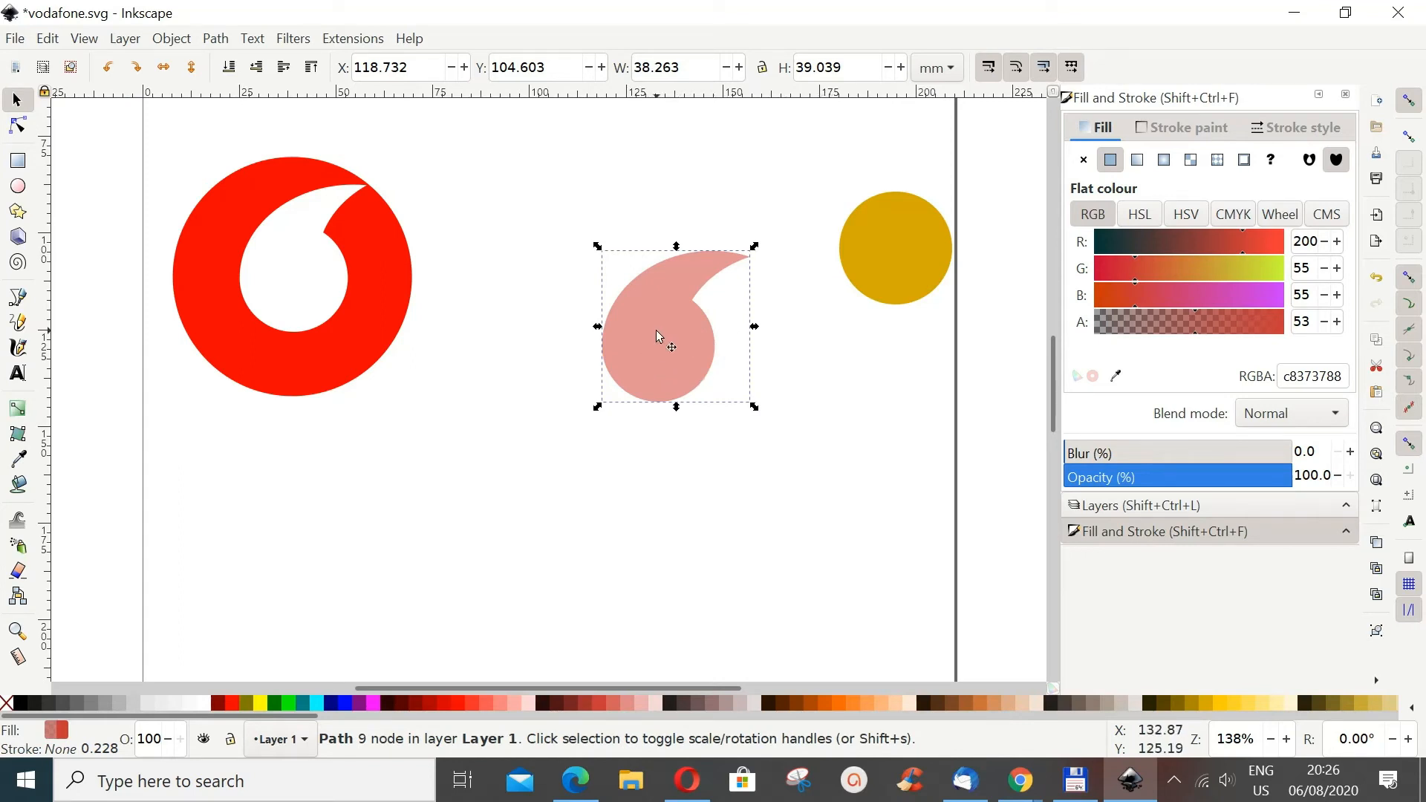
left_click_drag(657, 329, 308, 535)
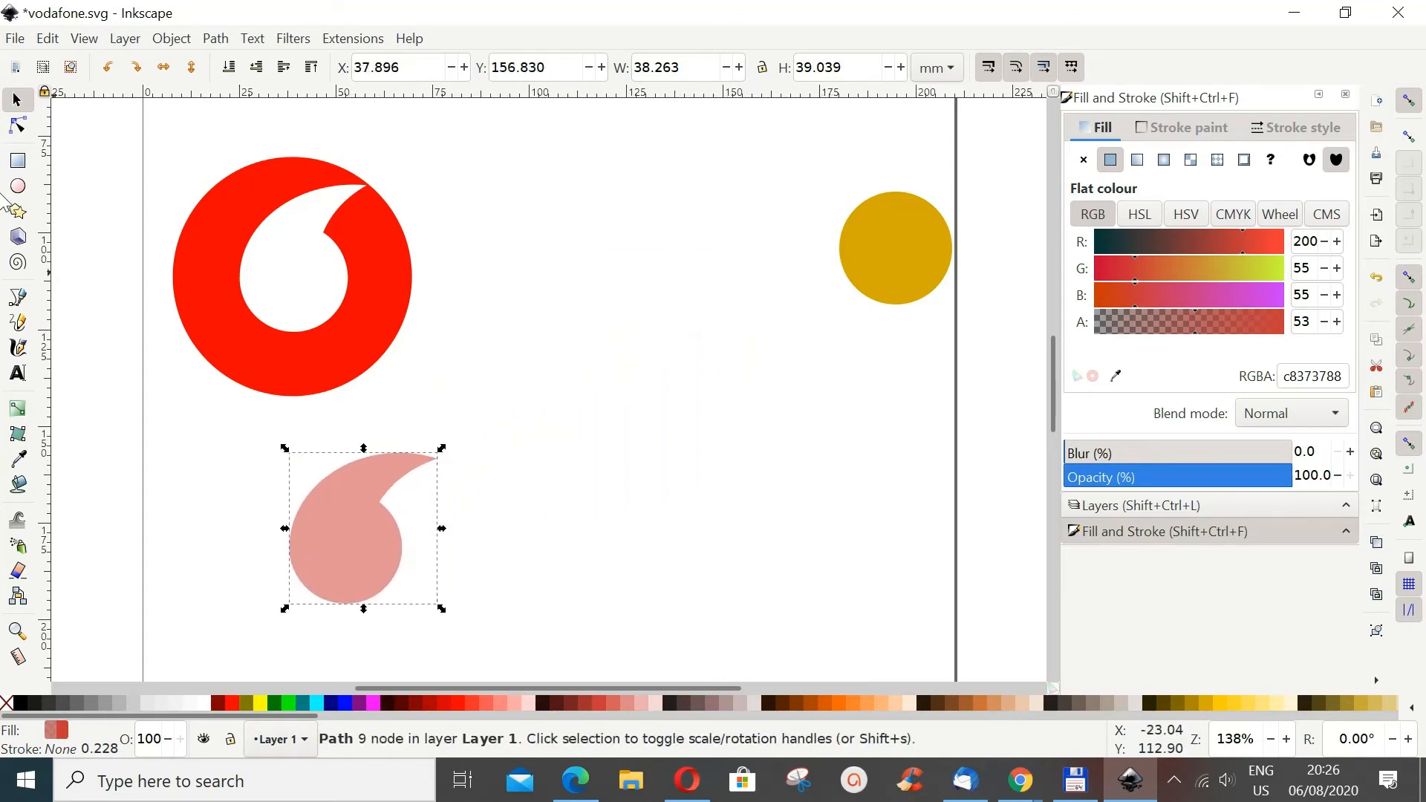
Step: Draw a circle about 64.1 mm across beside the reference logo, and centre it and the golden circle on each other
left_click(18, 185)
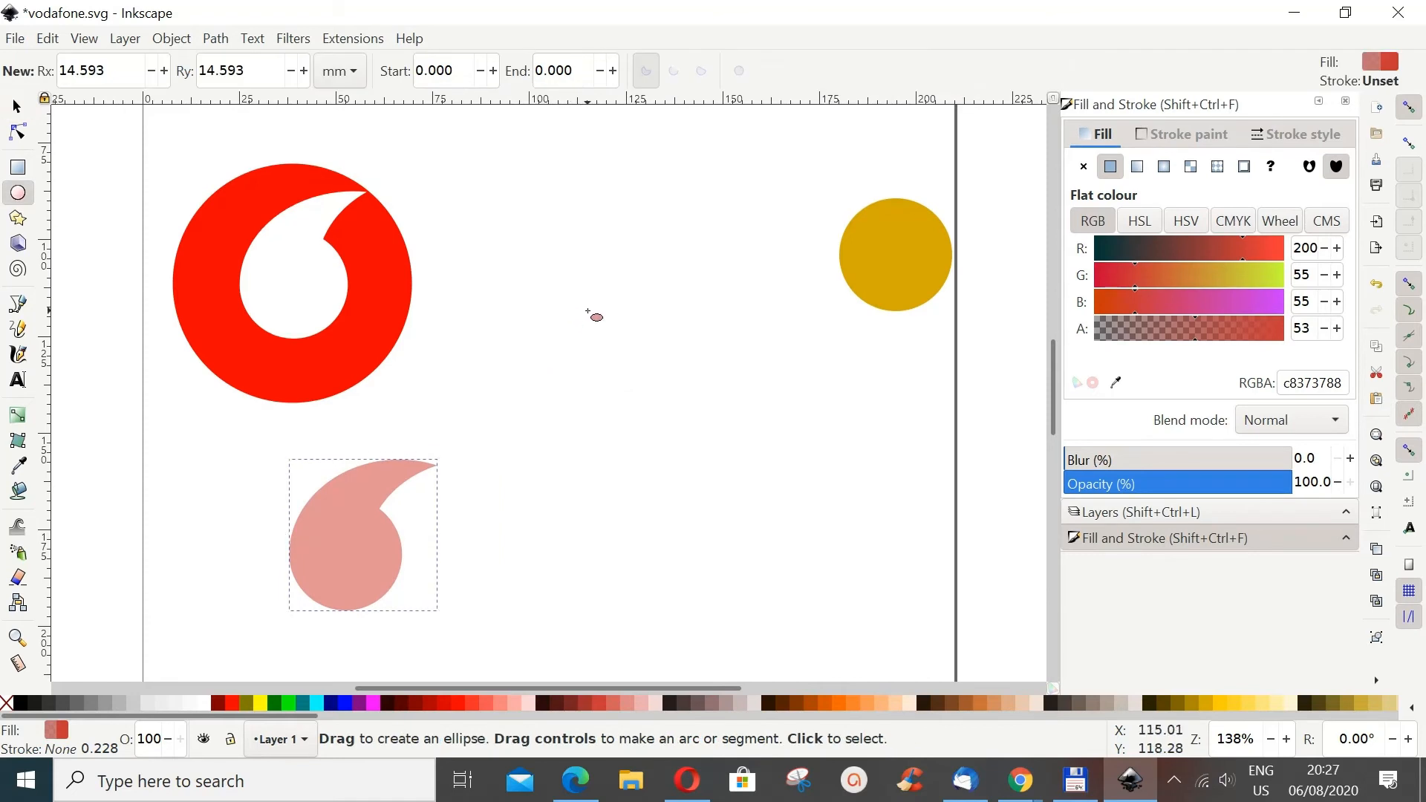
left_click_drag(588, 312, 719, 447)
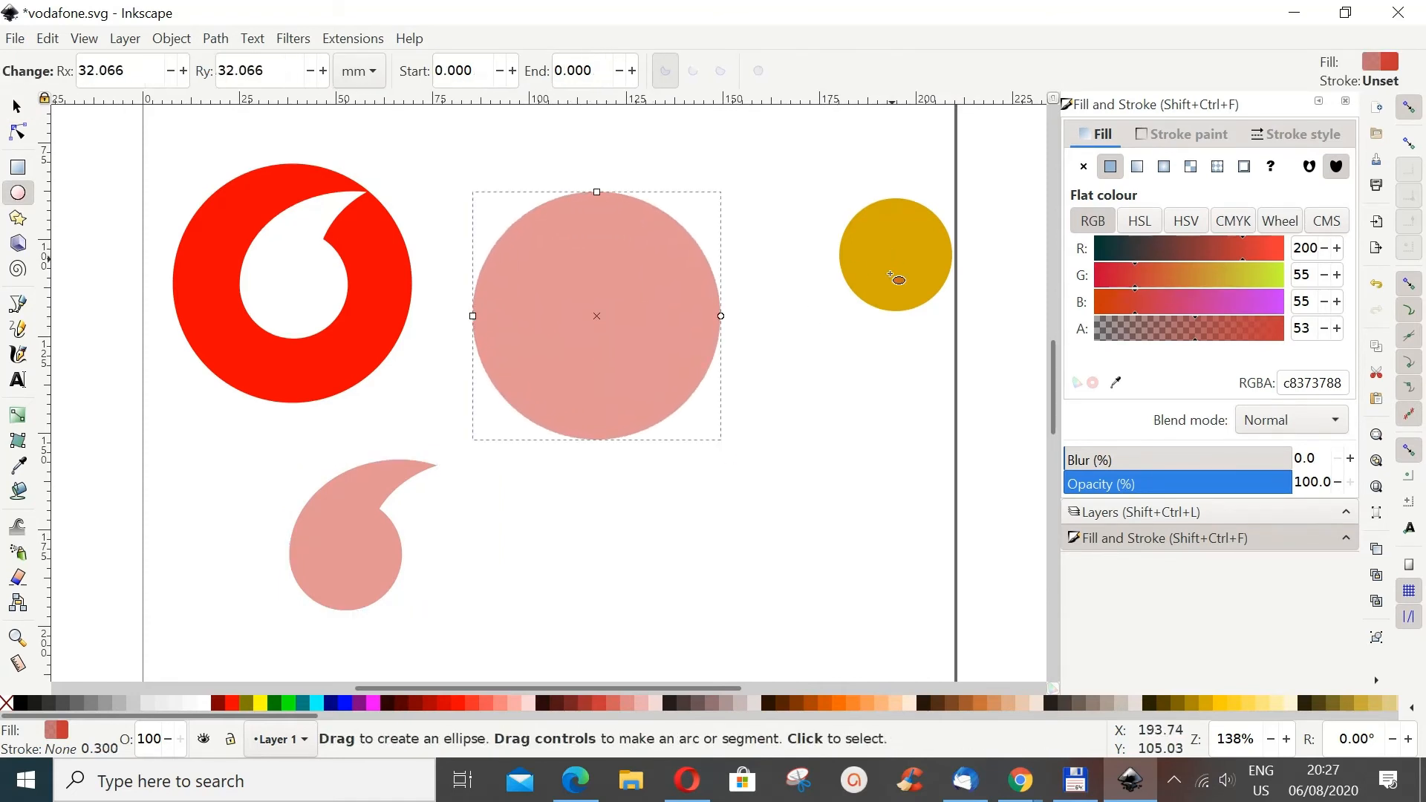
left_click(16, 109)
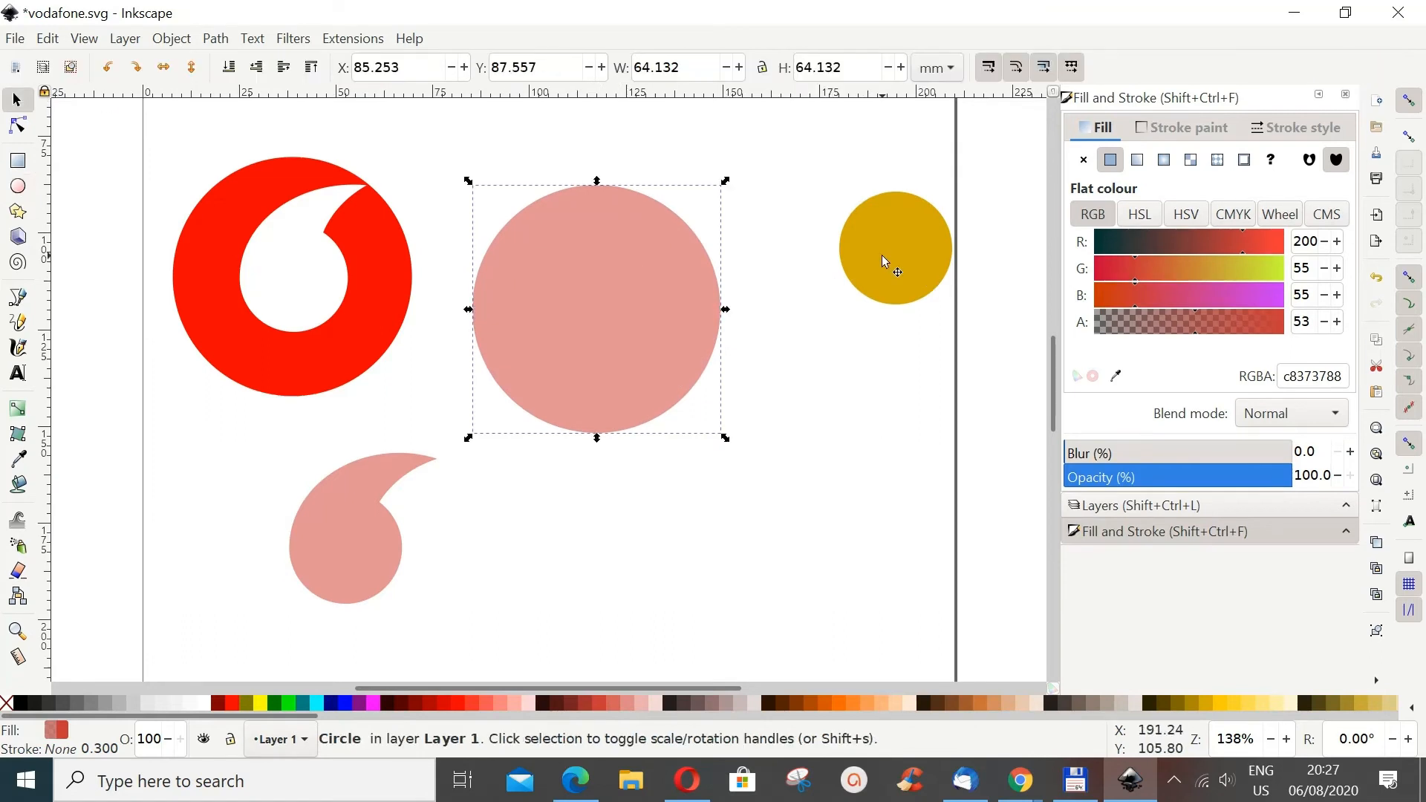
left_click_drag(881, 255, 586, 319)
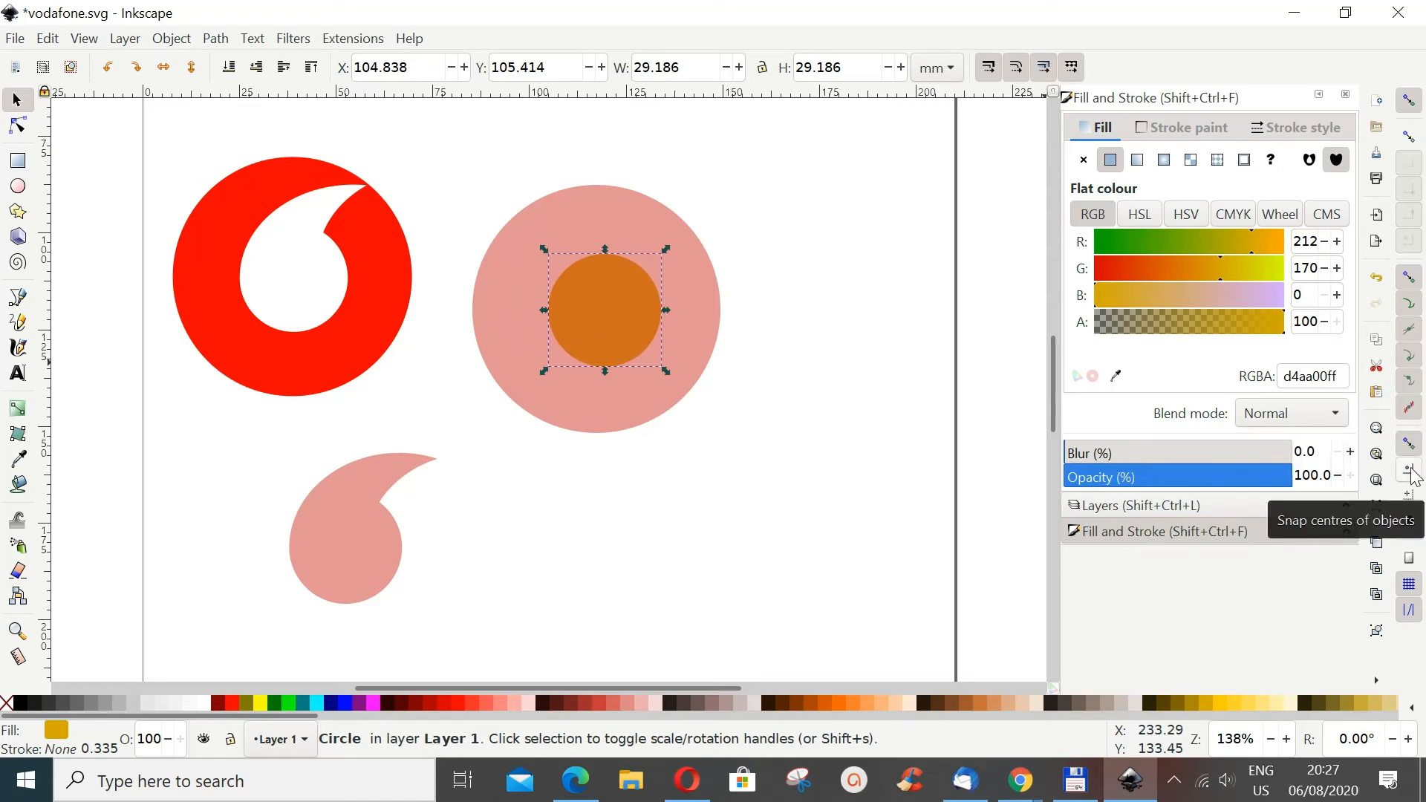
mouse_move(604, 313)
left_mouse_down()
mouse_move(577, 314)
mouse_move(620, 318)
left_mouse_up()
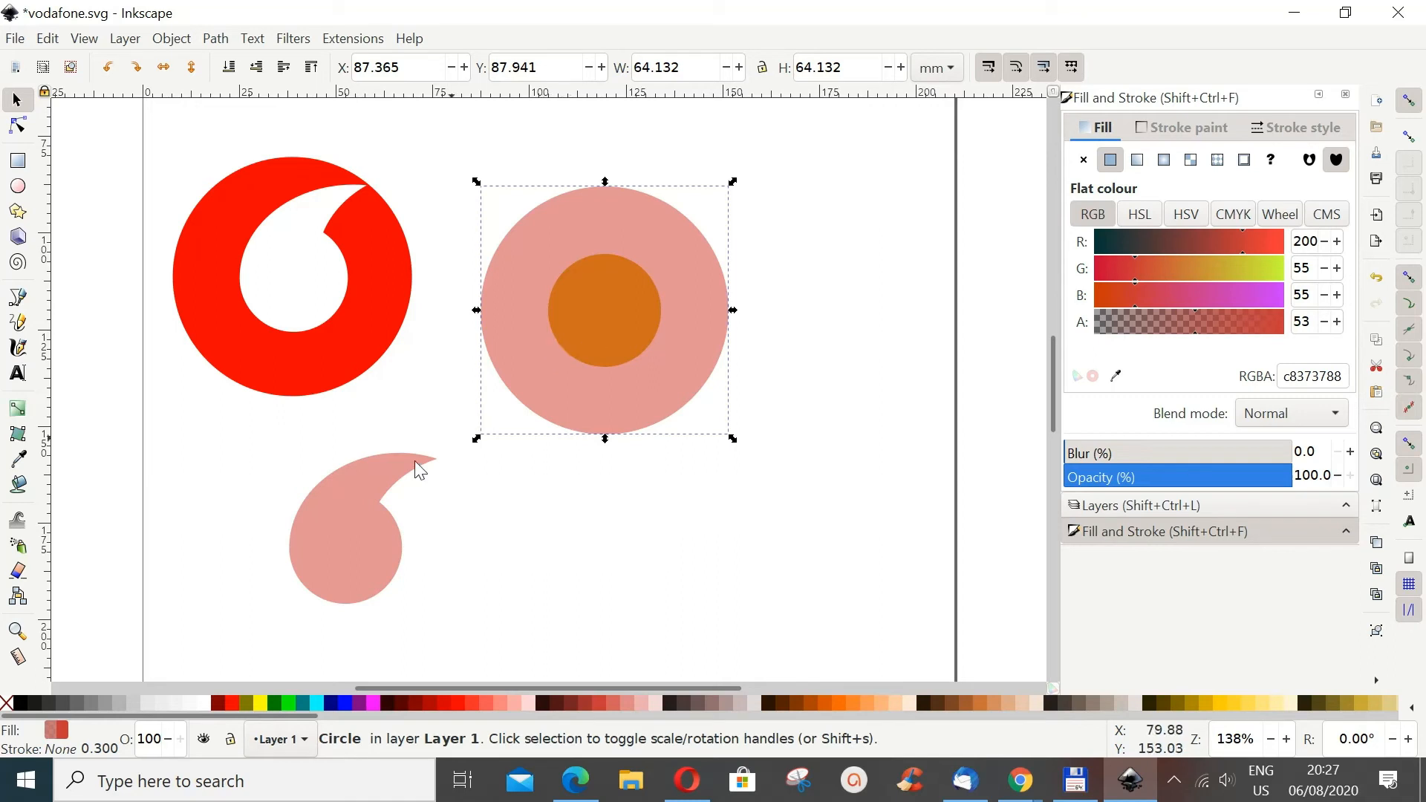
Step: Place the speech mark over the golden circle at about X 104.8, Y 95.6 mm and enlarge the large circle to about 65.7 mm across
left_click_drag(340, 527, 604, 294)
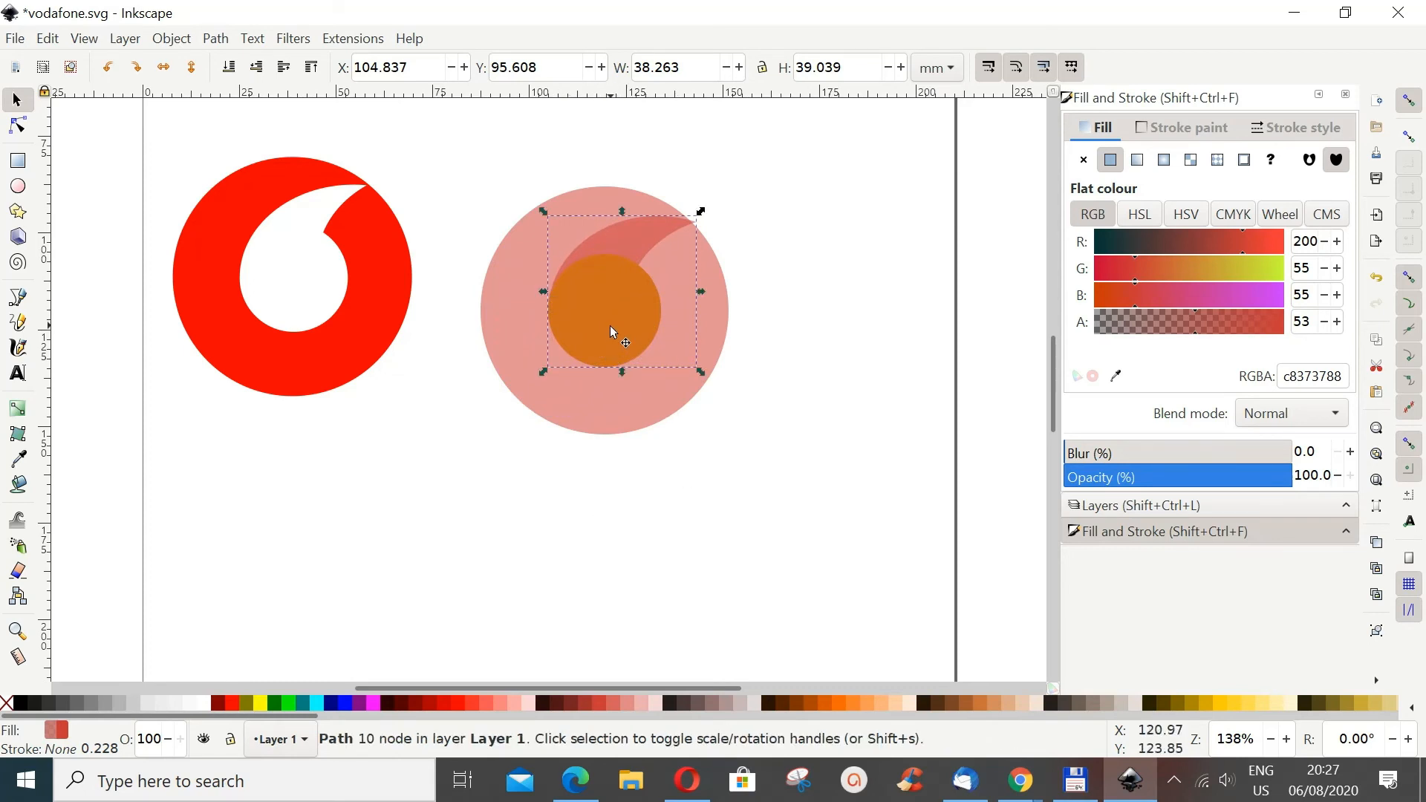
left_click(764, 332)
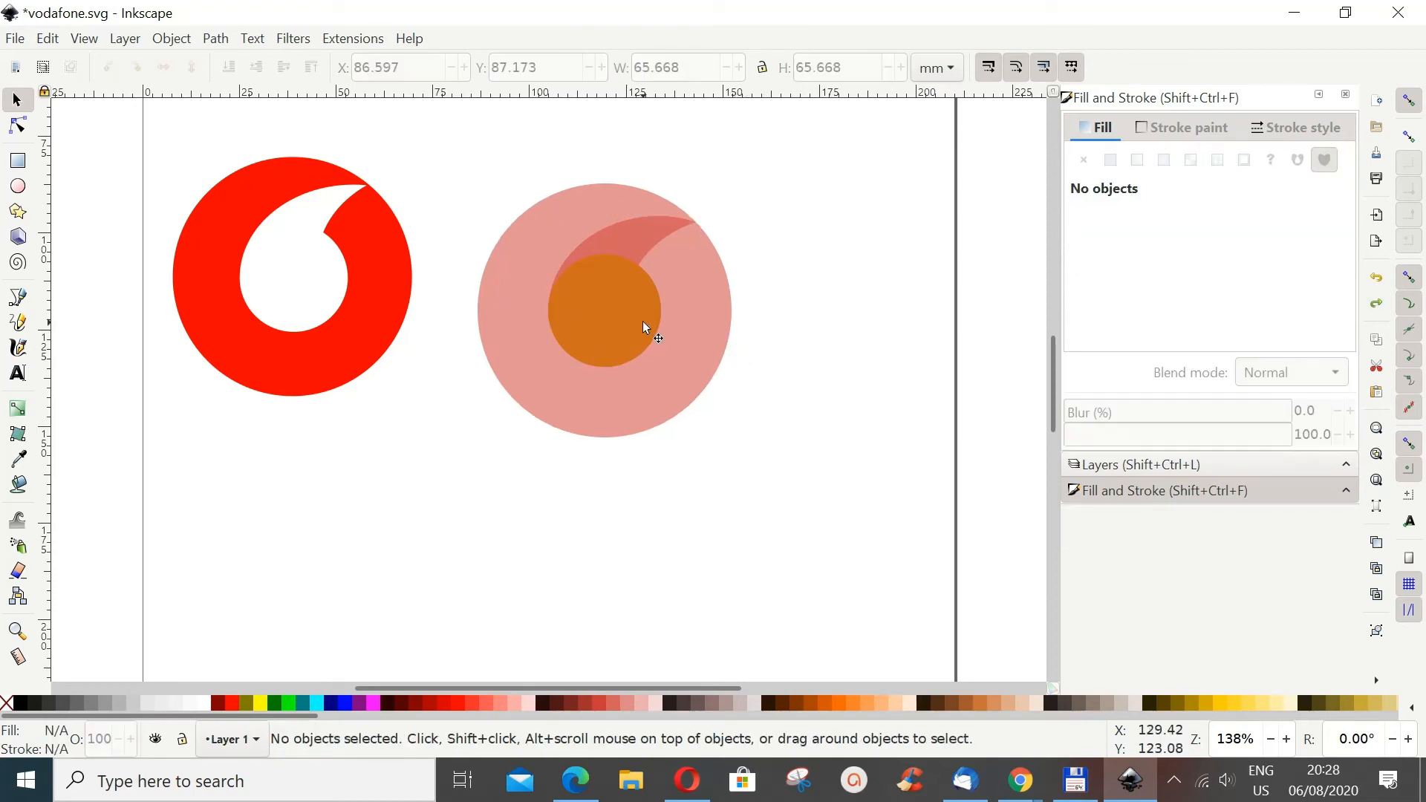
Step: Send the large circle to the bottom of the stacking order and lower the speech mark by one level
left_click(679, 309)
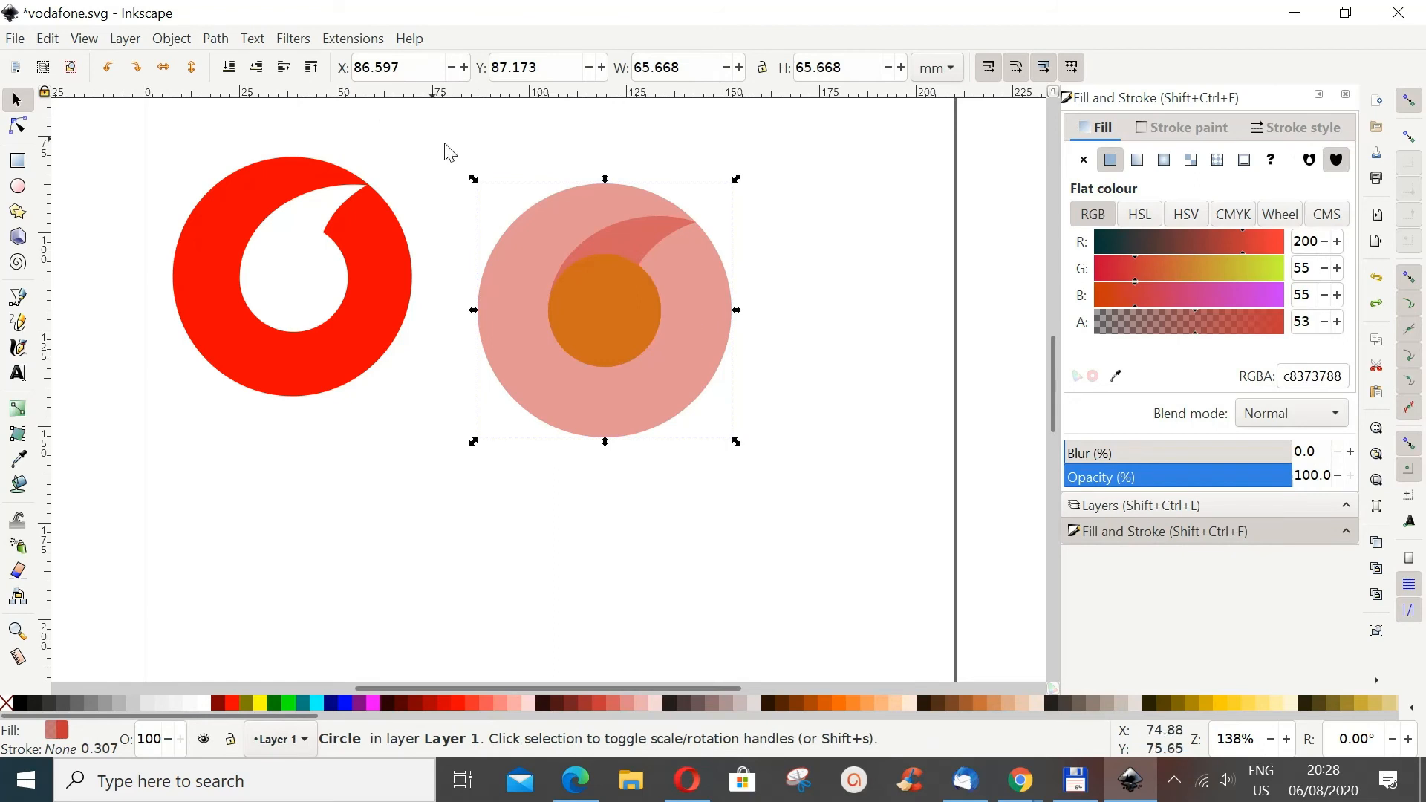
left_click(229, 69)
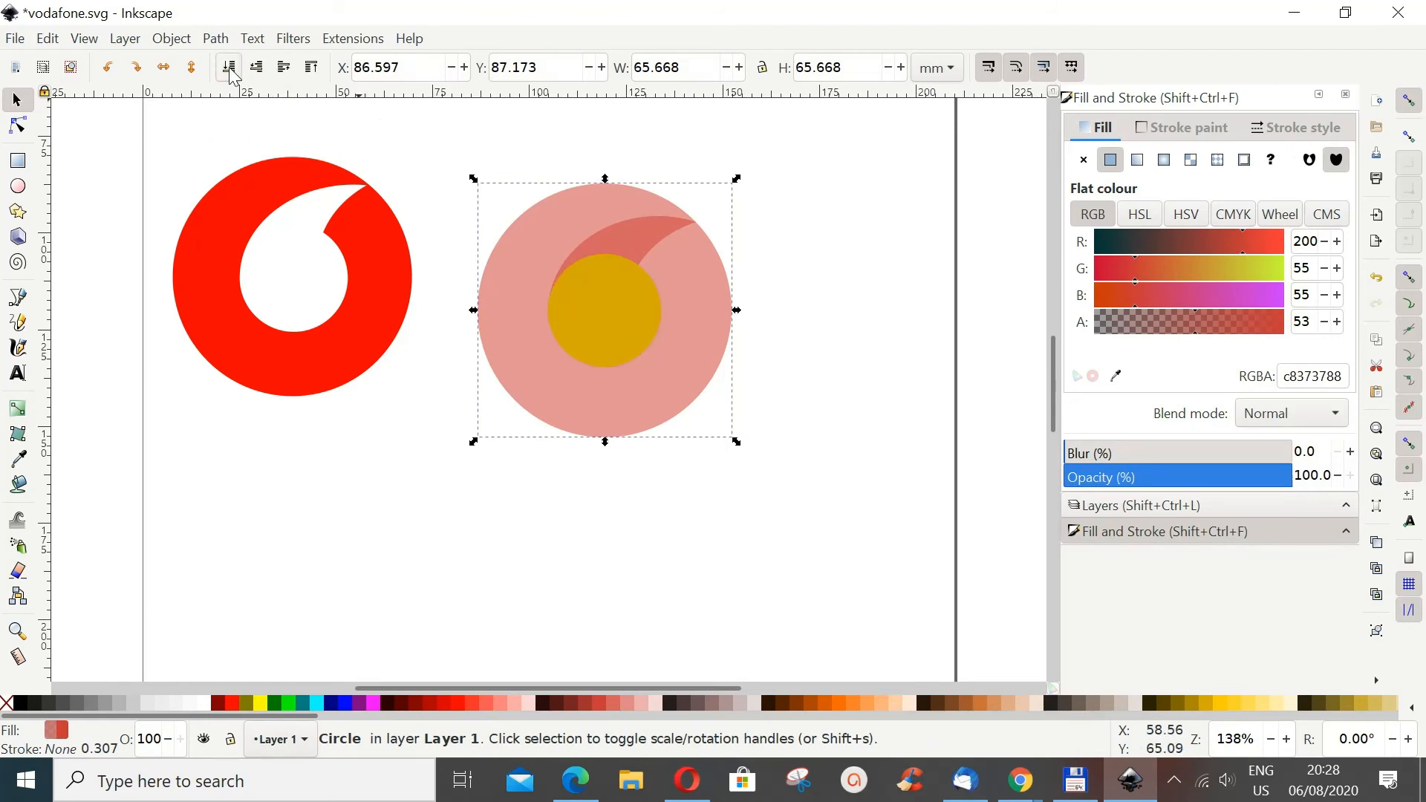
left_click(641, 236)
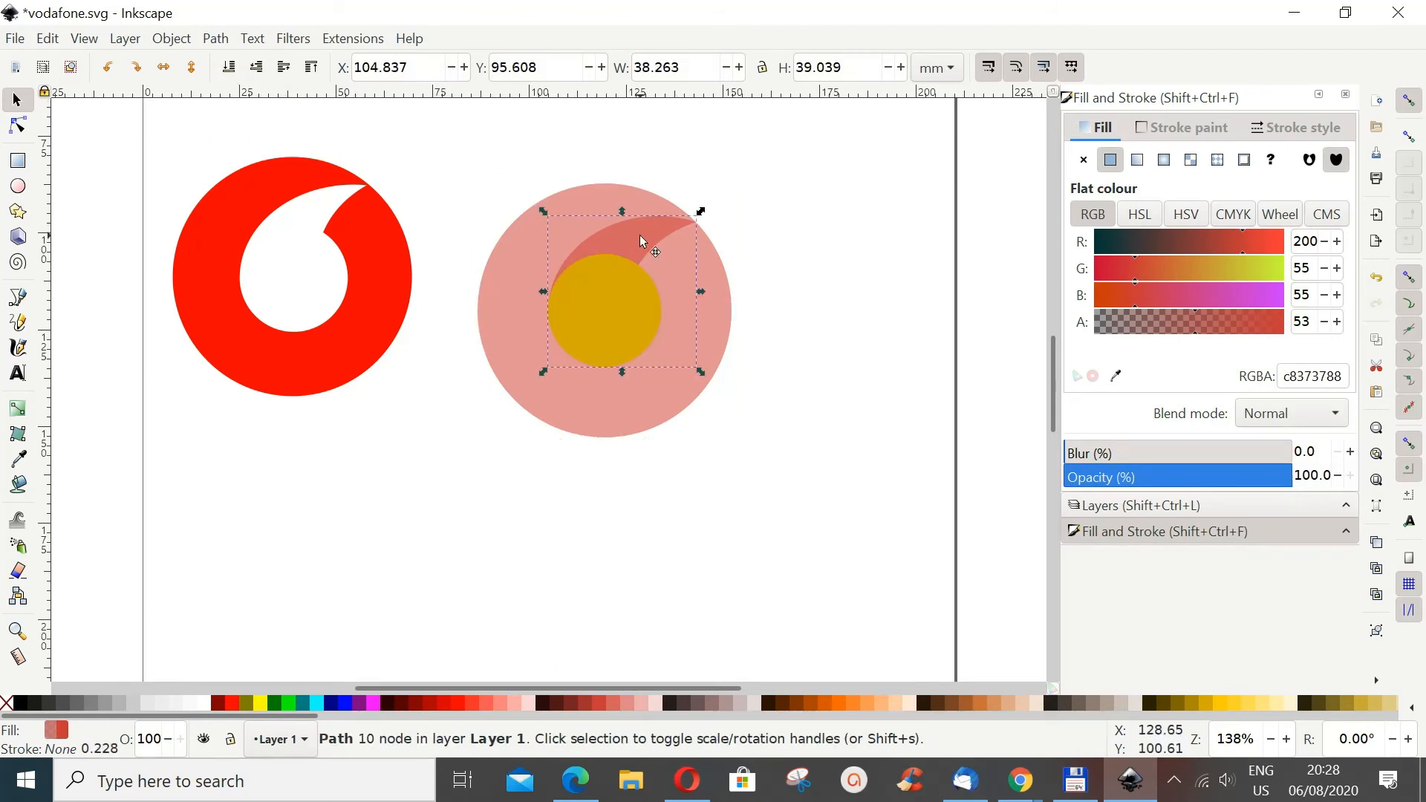
left_click(256, 67)
Step: Delete the golden circle covering the round body of the speech mark
left_click(591, 312)
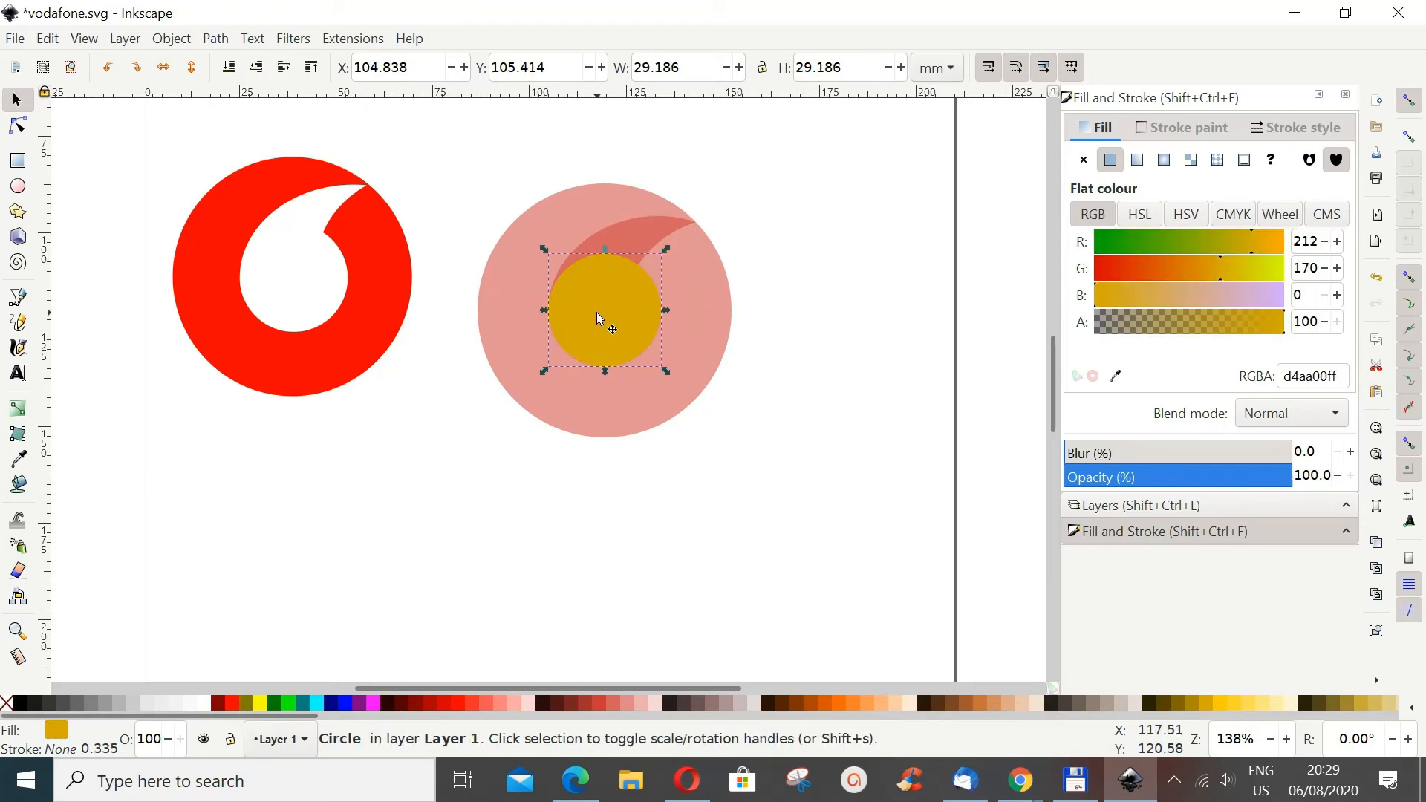
key("Delete")
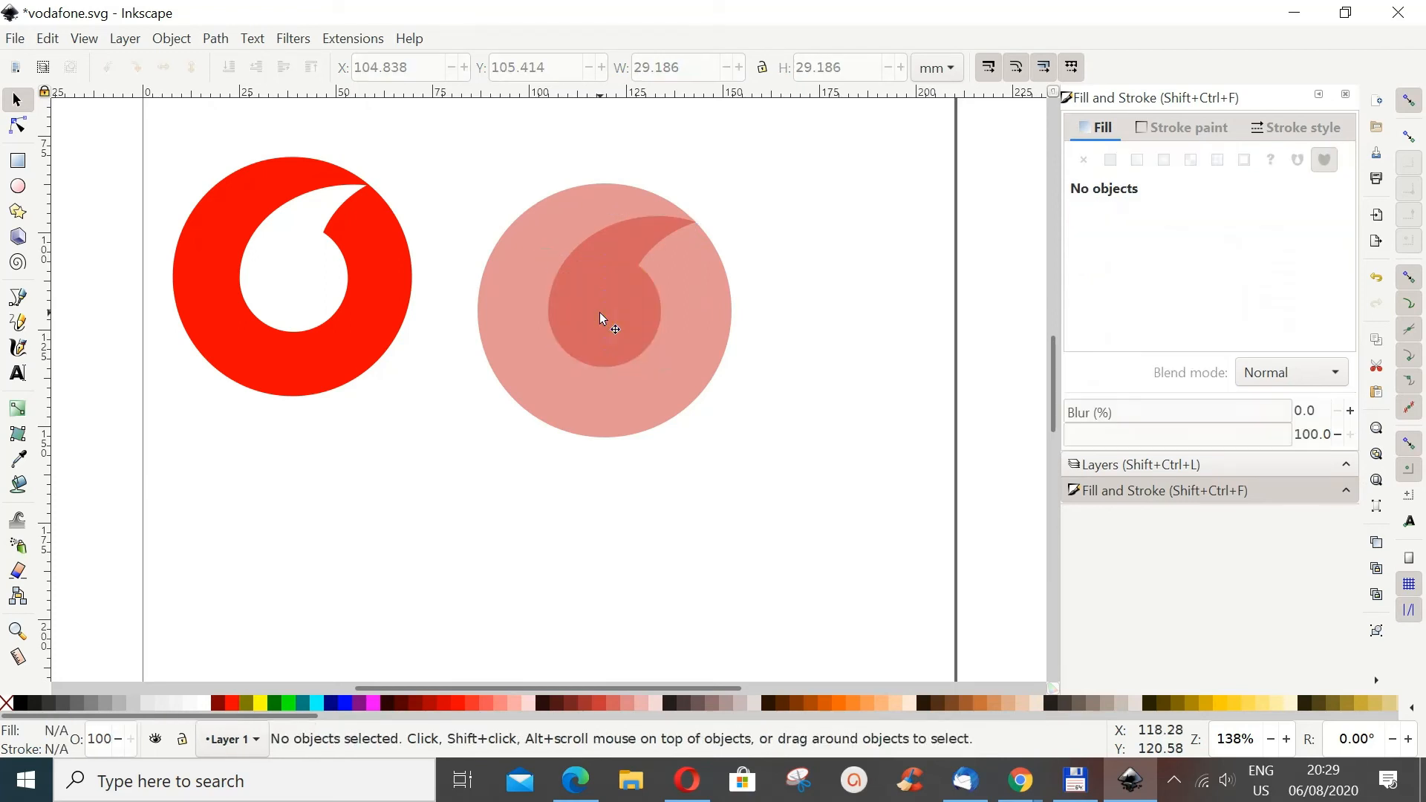
Step: Send the large circle to the bottom of the stacking order, behind the speech mark
left_click(665, 310)
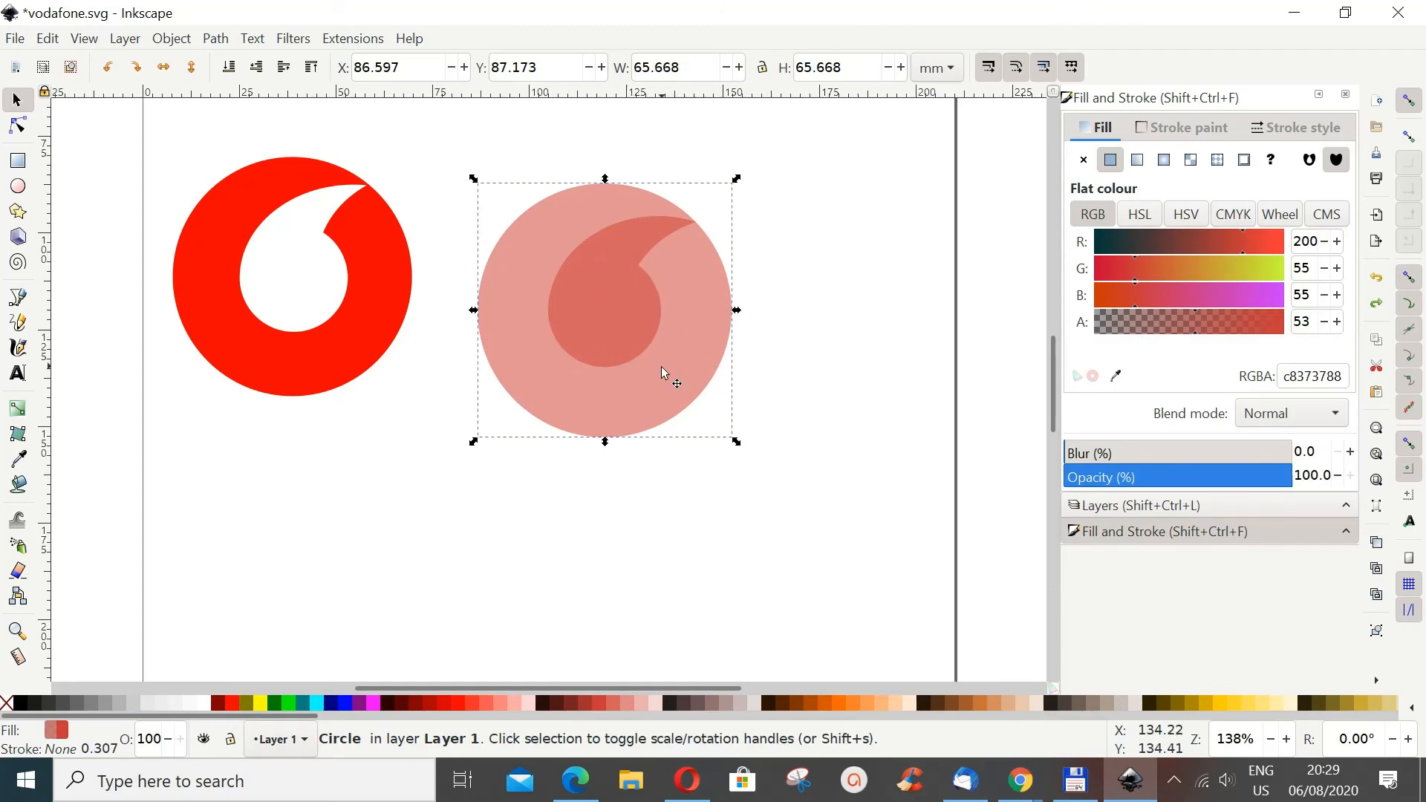
left_click(678, 349)
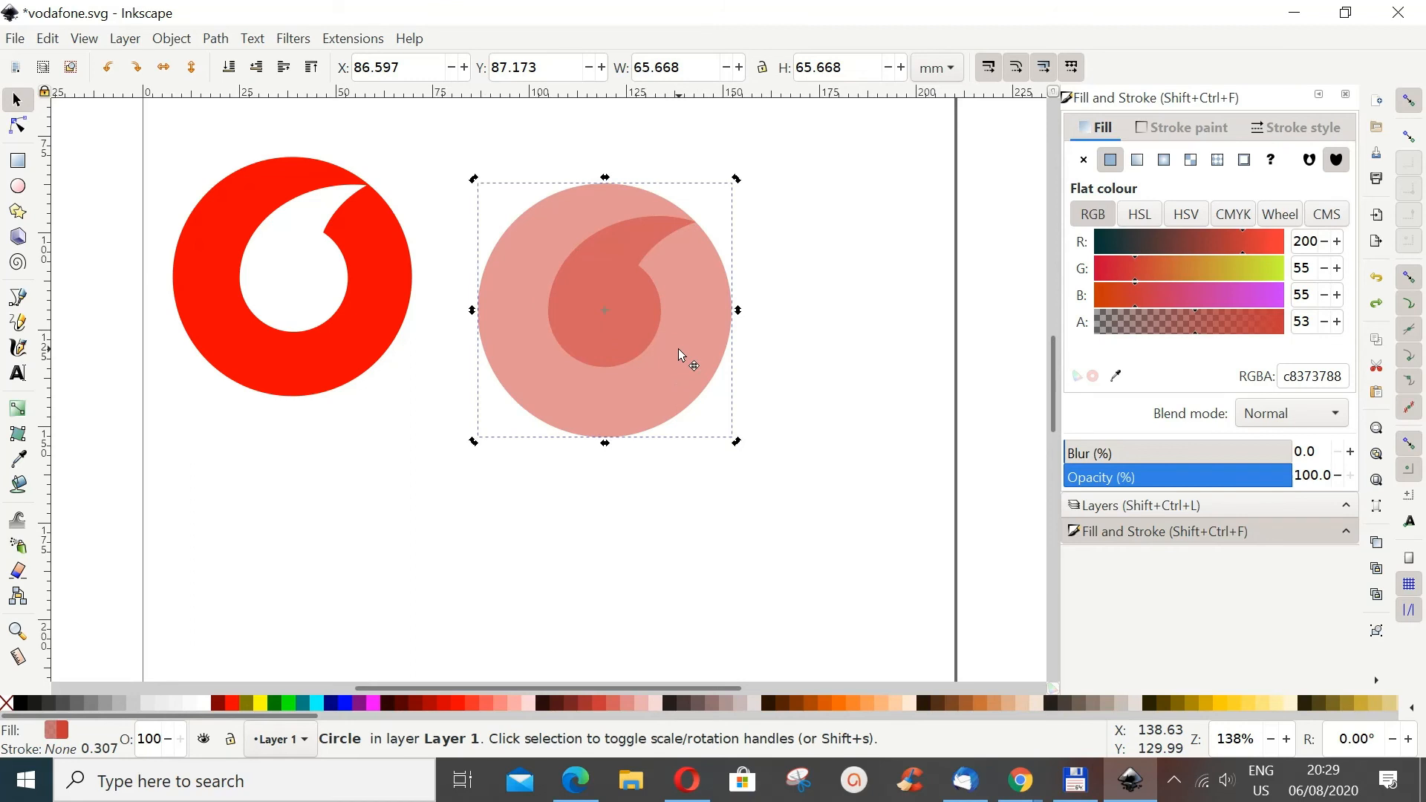
left_click(229, 67)
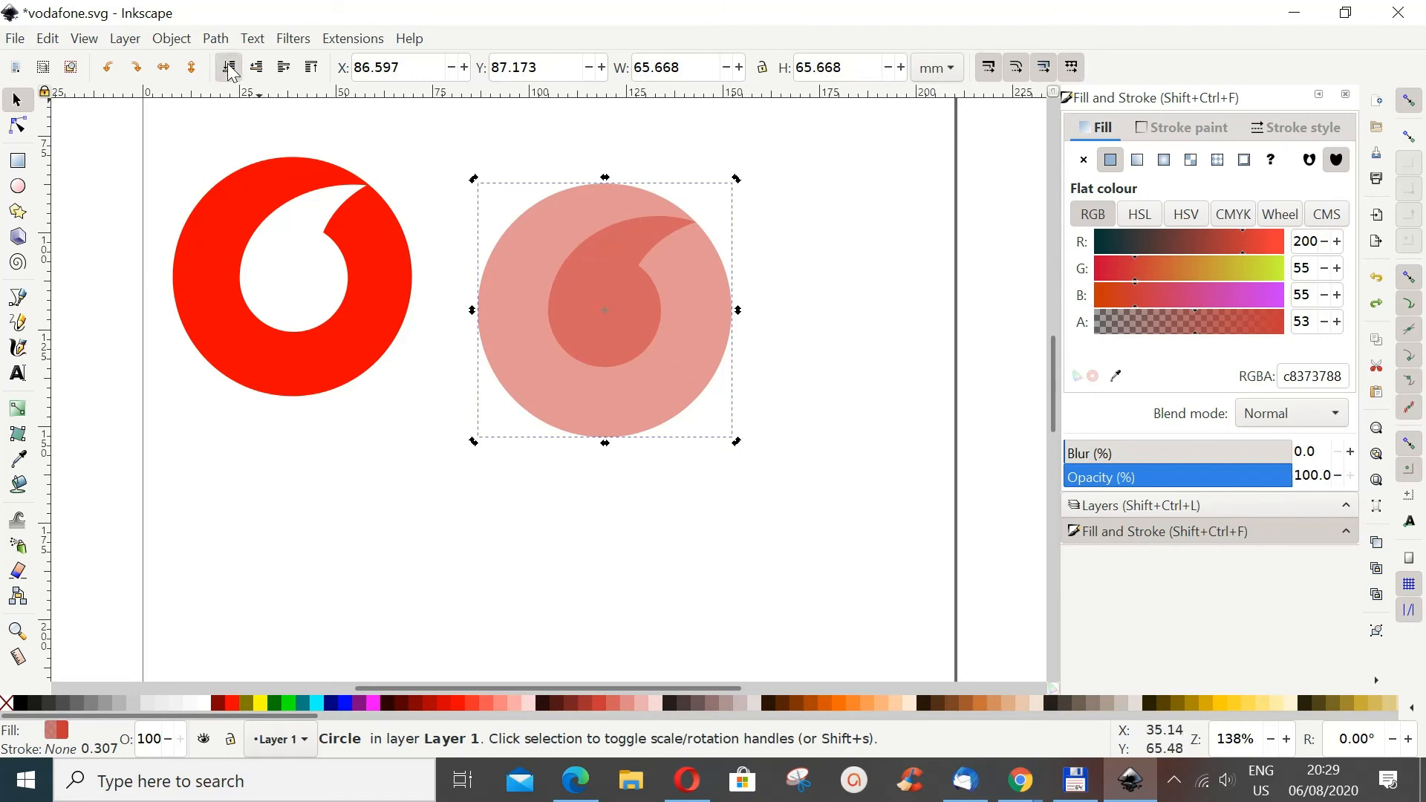
Step: Fill the speech mark with white and raise its fill alpha to 100
left_click(646, 302)
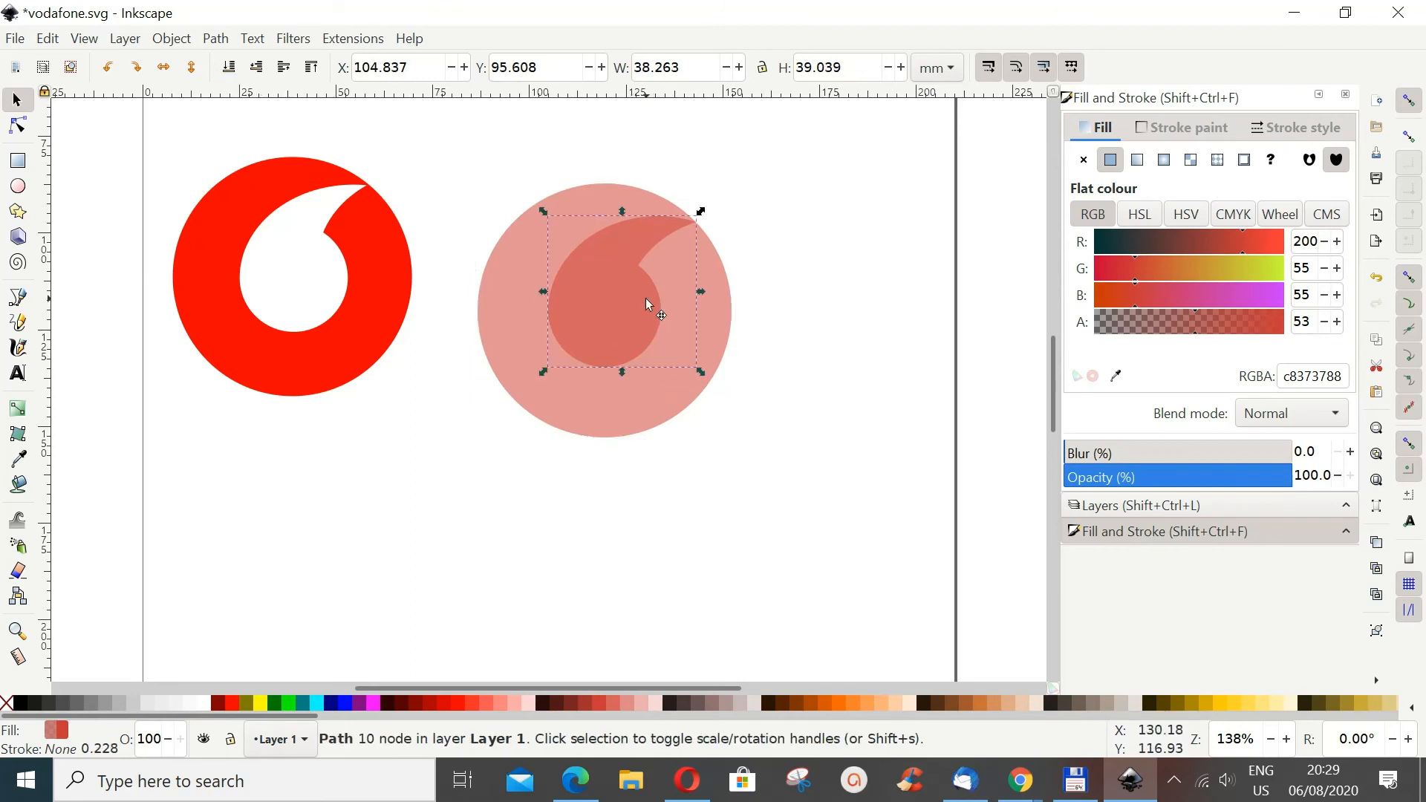
left_click(205, 704)
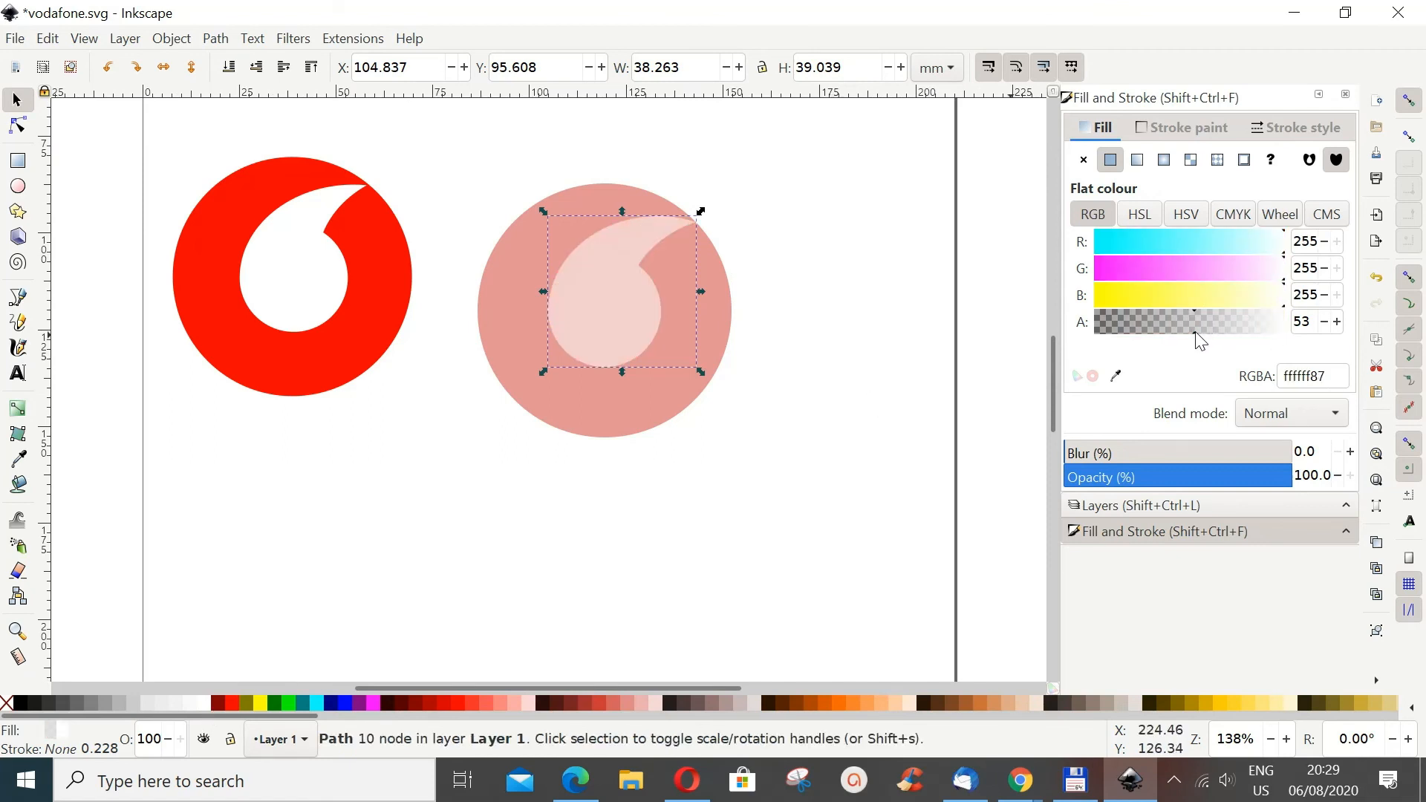
left_click_drag(1196, 335, 1297, 333)
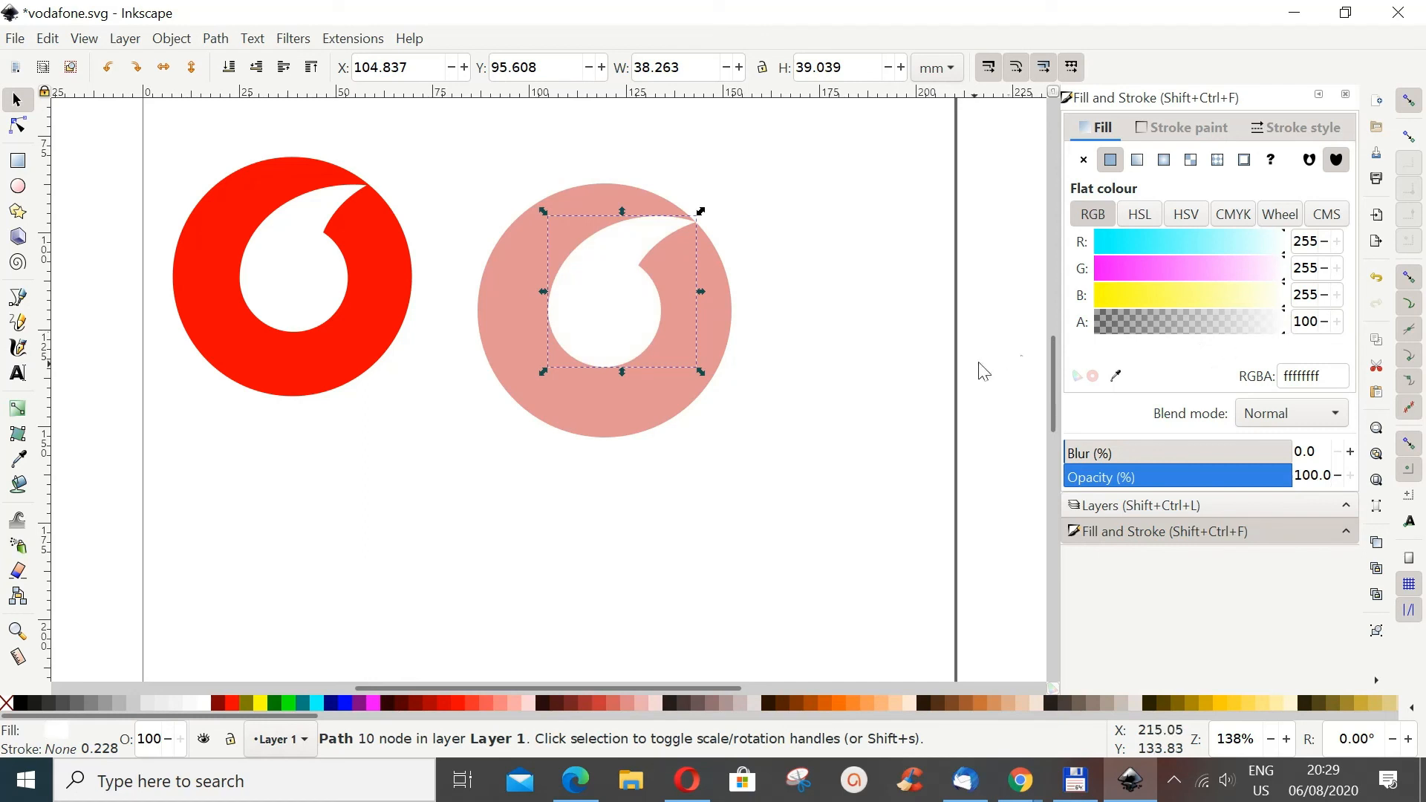
Step: Raise the large circle's fill alpha to 100 and colour it red #FF0000
left_click(649, 412)
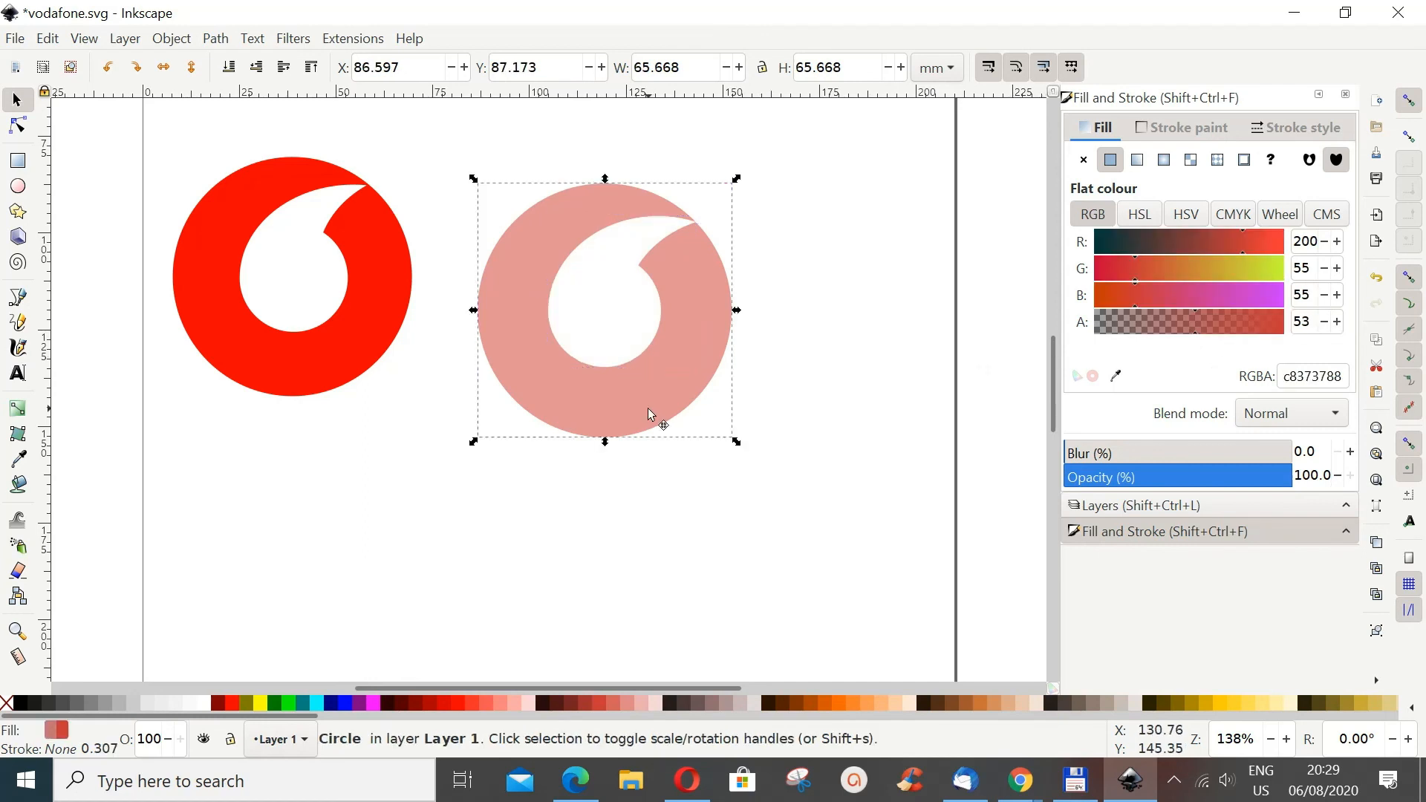
left_click_drag(1195, 322, 1296, 327)
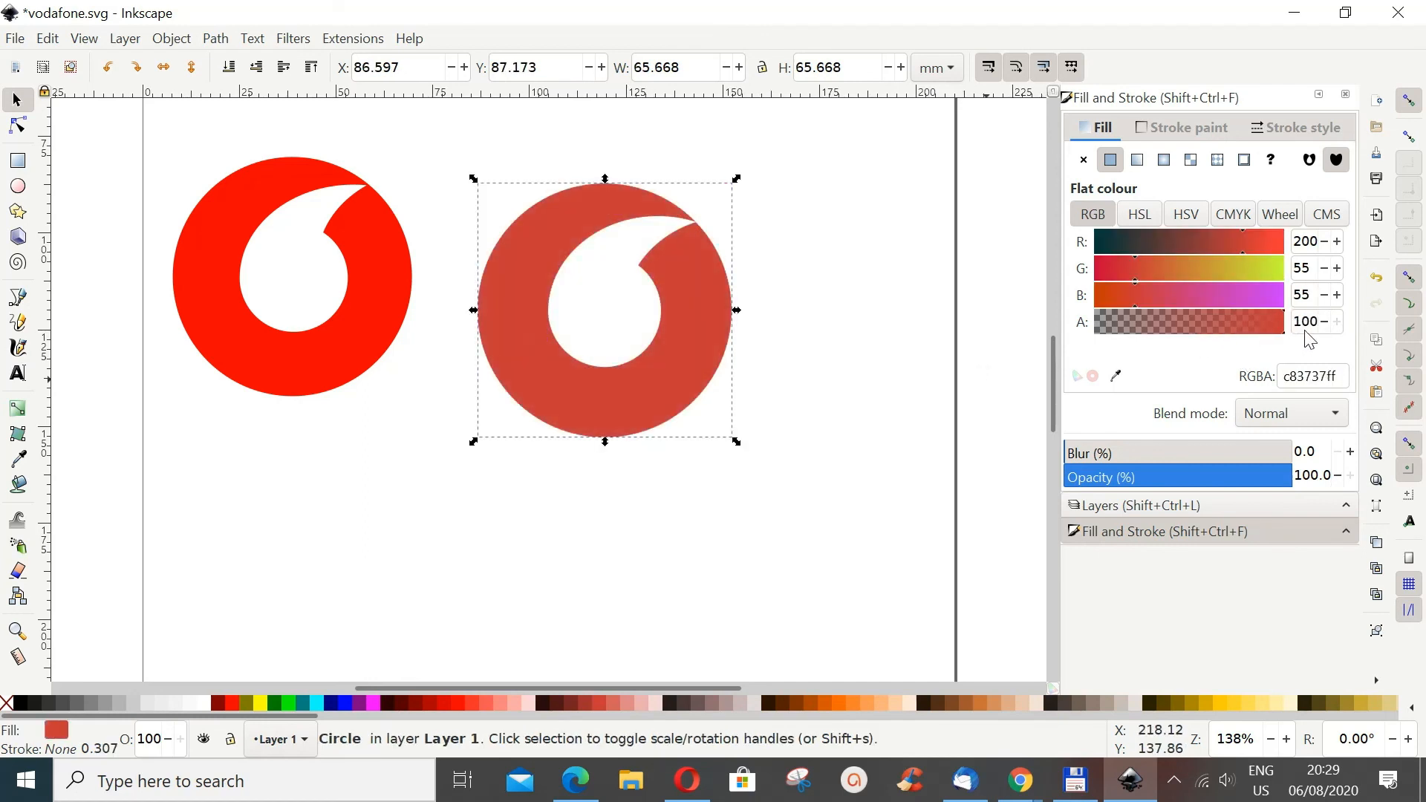
left_click(453, 703)
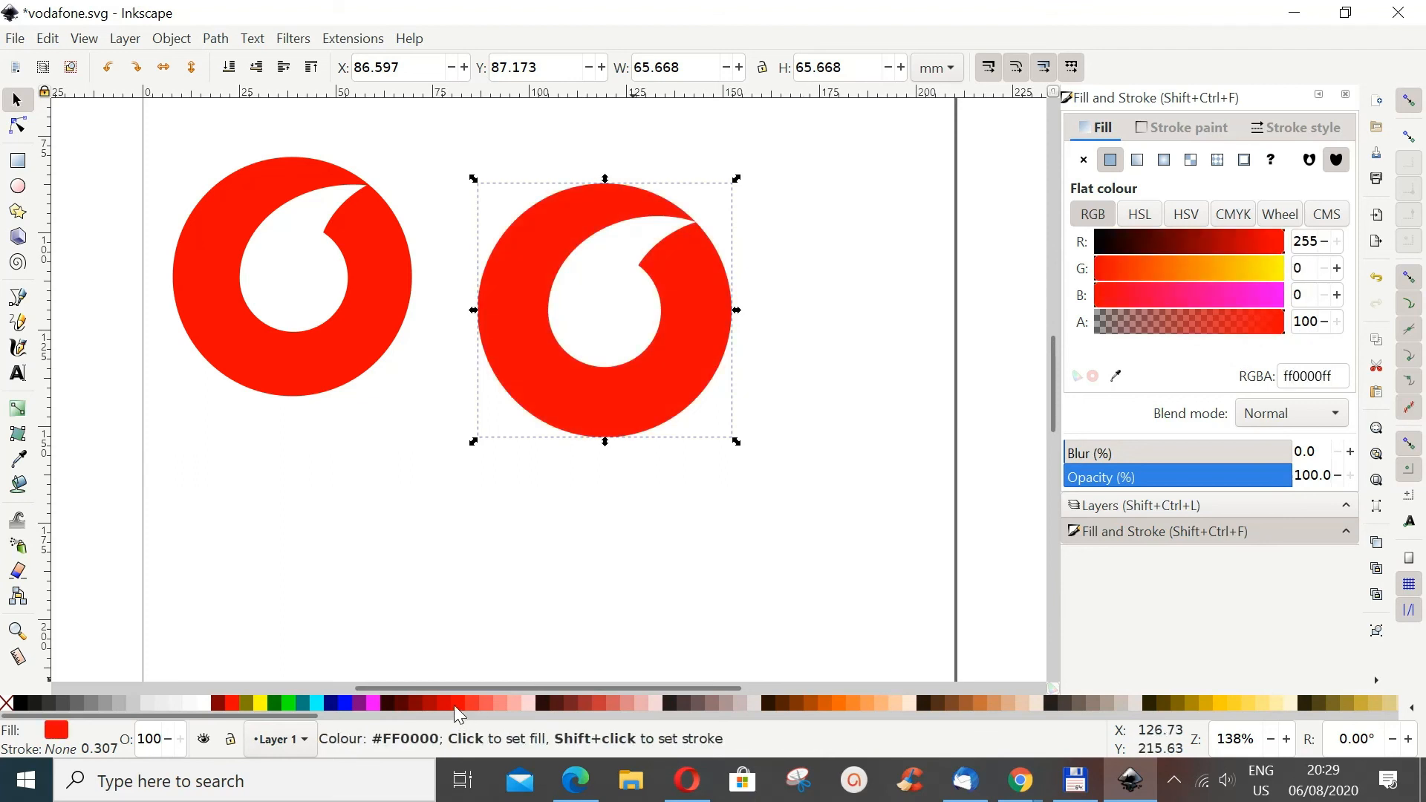
left_click(702, 606)
Step: Group the red circle and the white speech mark into one object and clear the selection
left_click_drag(433, 139, 775, 469)
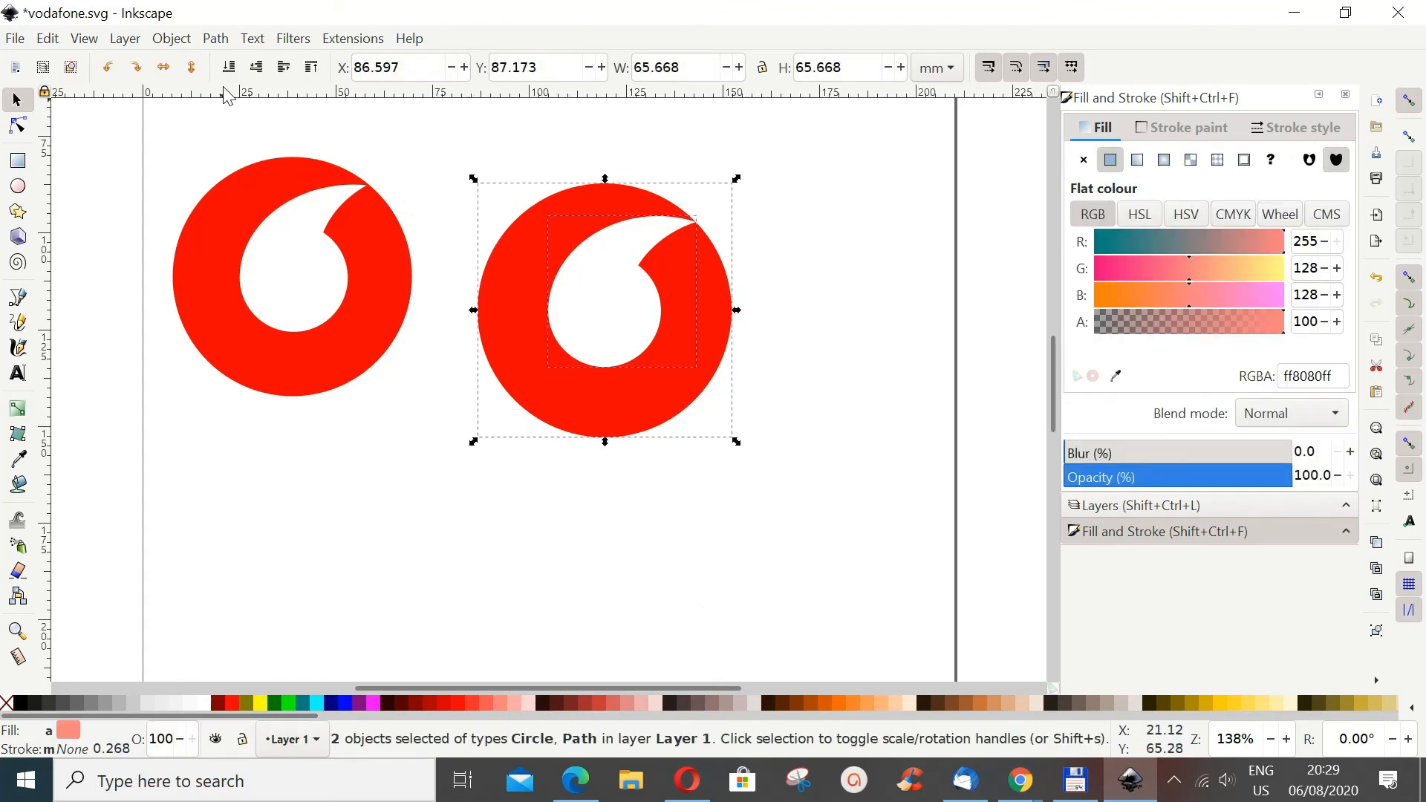
left_click(170, 41)
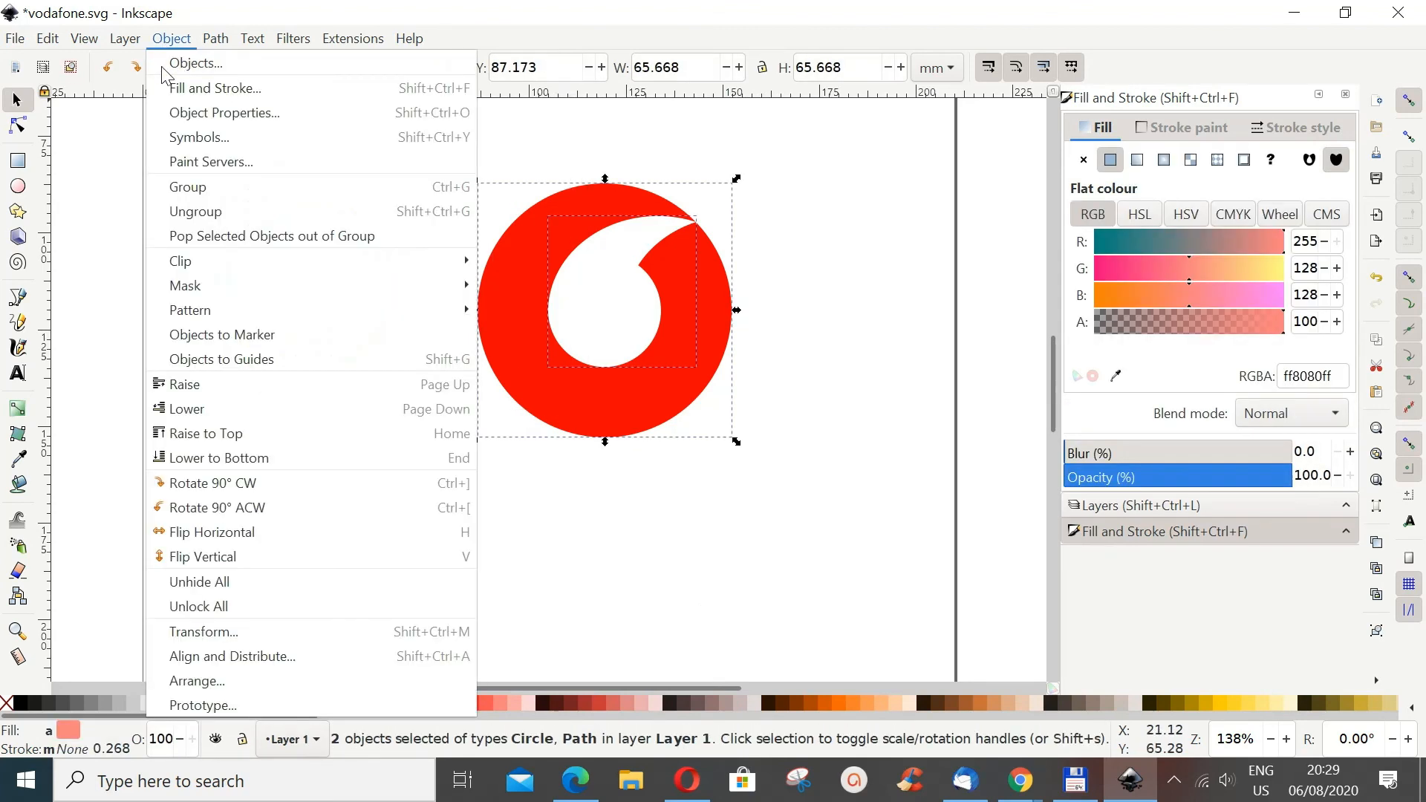
left_click(198, 187)
left_click(751, 577)
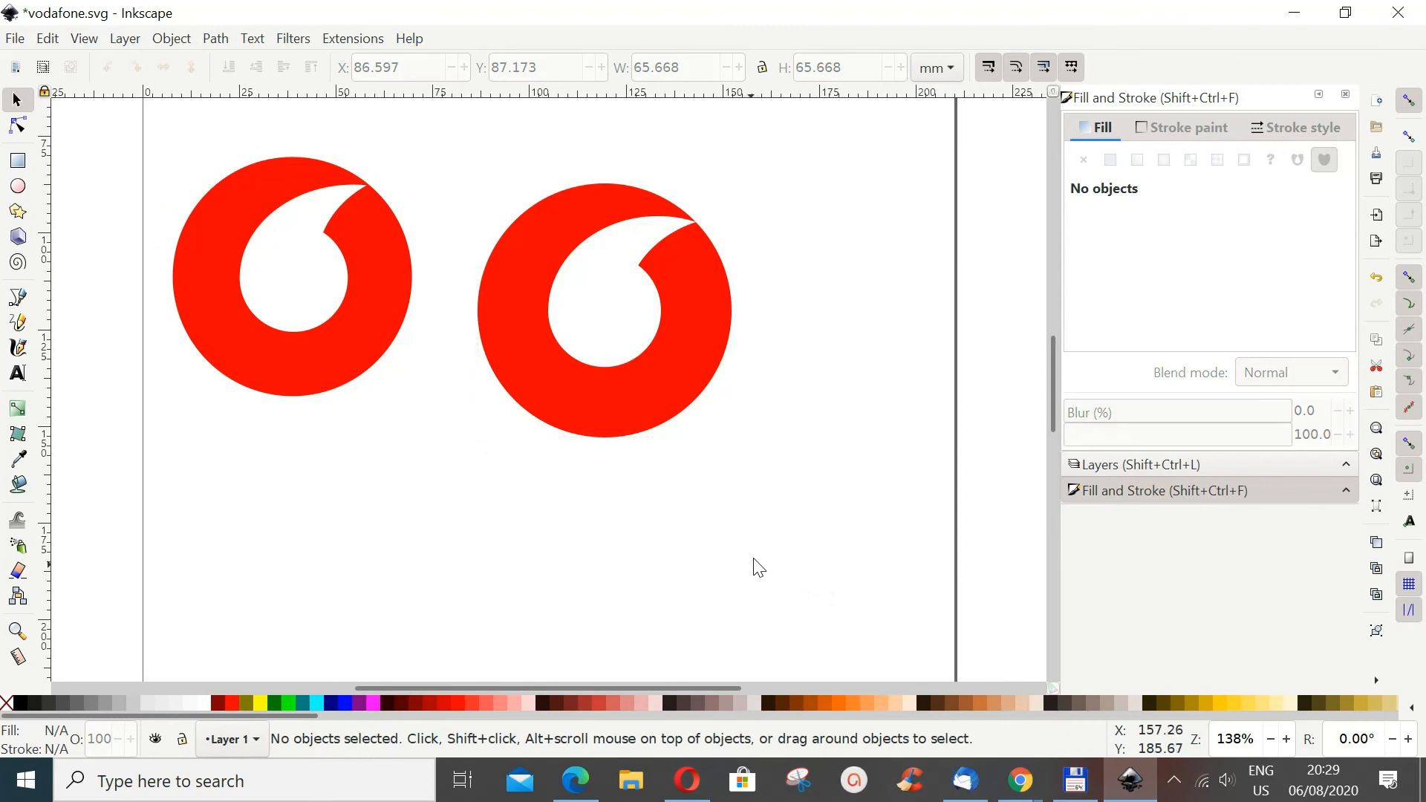